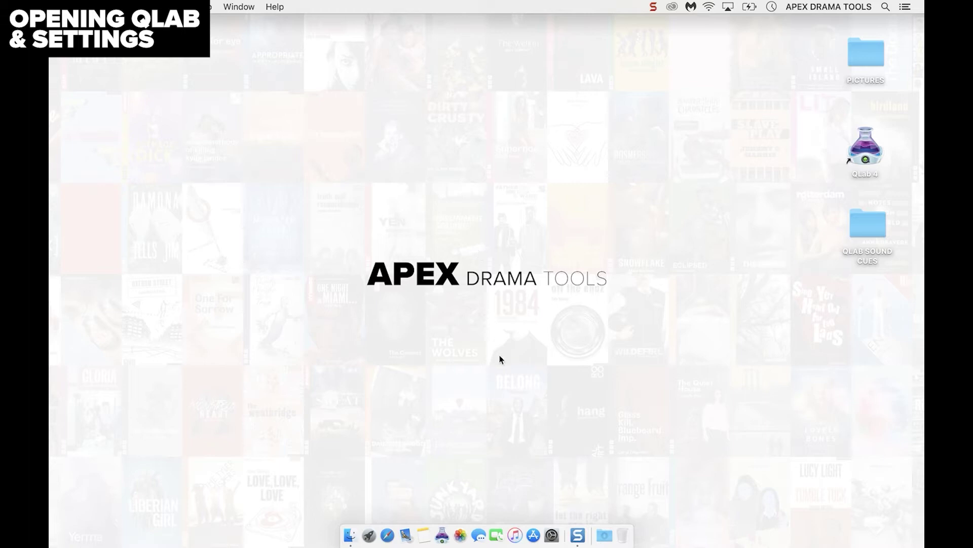
- Launch QLab 4 and create a new blank workspace, Untitled Workspace 1
double_click(870, 155)
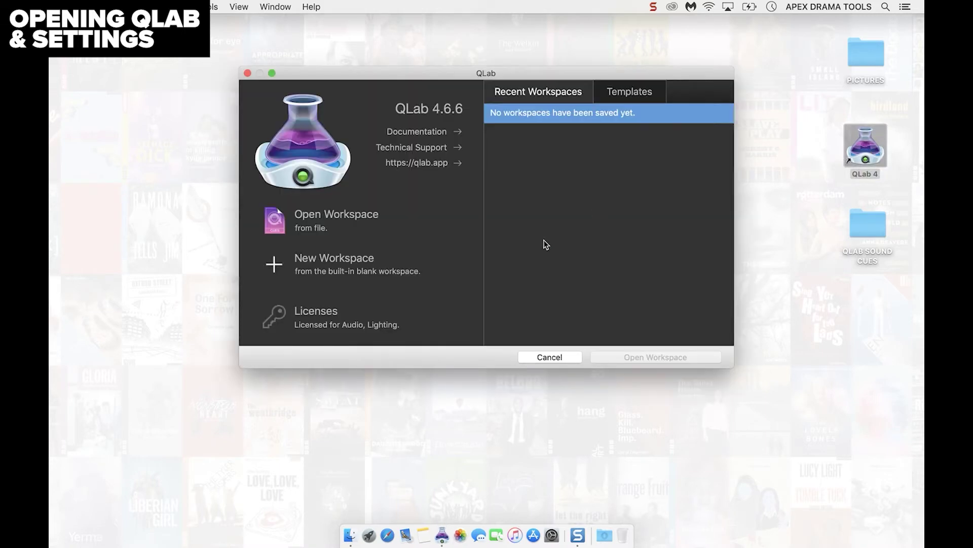
left_click(344, 273)
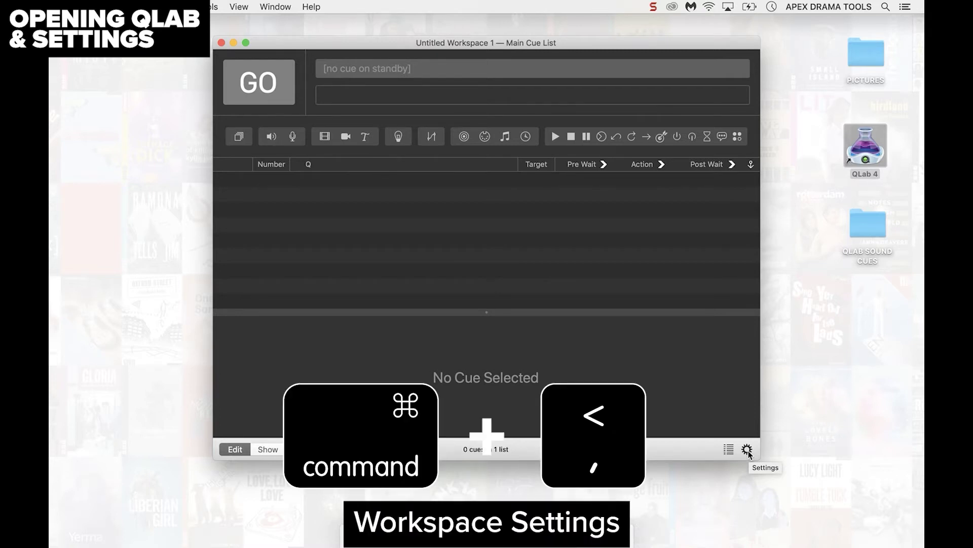
- In General workspace settings, set the minimum time between each GO to 0.5 seconds
left_click(747, 449)
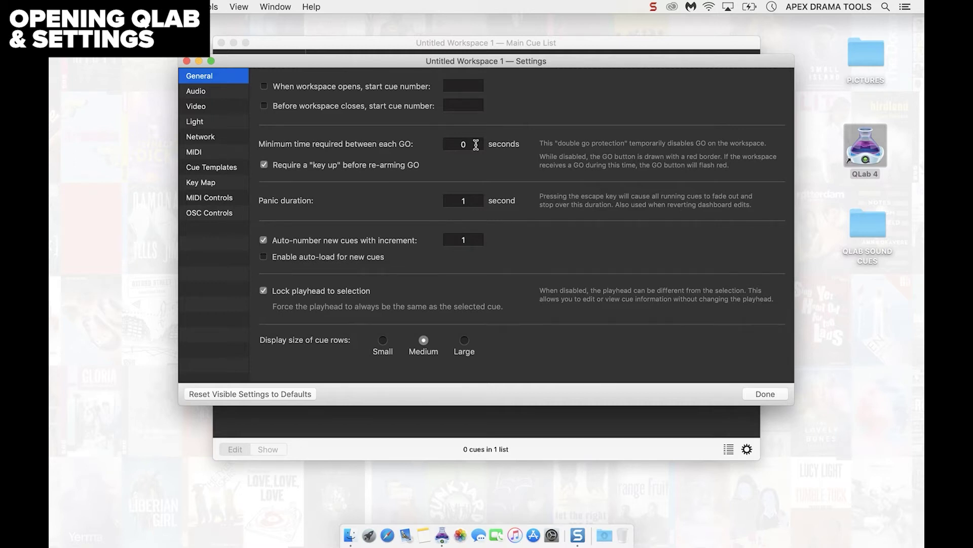
left_click(477, 144)
type(".5")
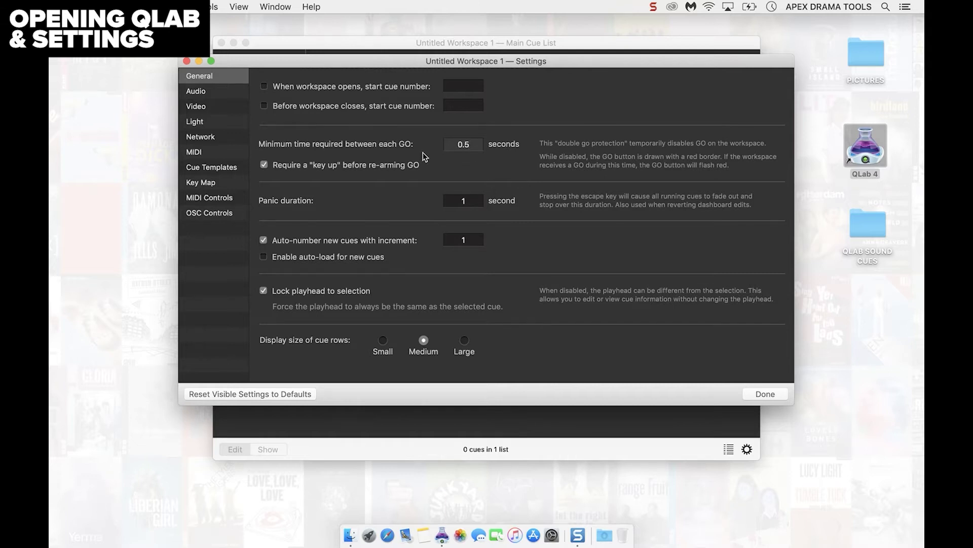
- Set the Group cue template's mode to Timeline, then close settings with Done
left_click(212, 169)
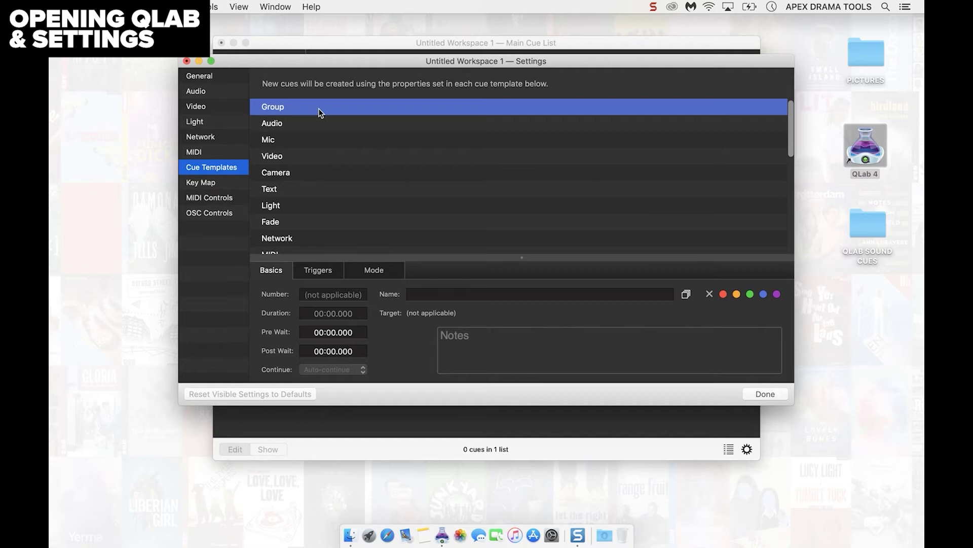
left_click(384, 274)
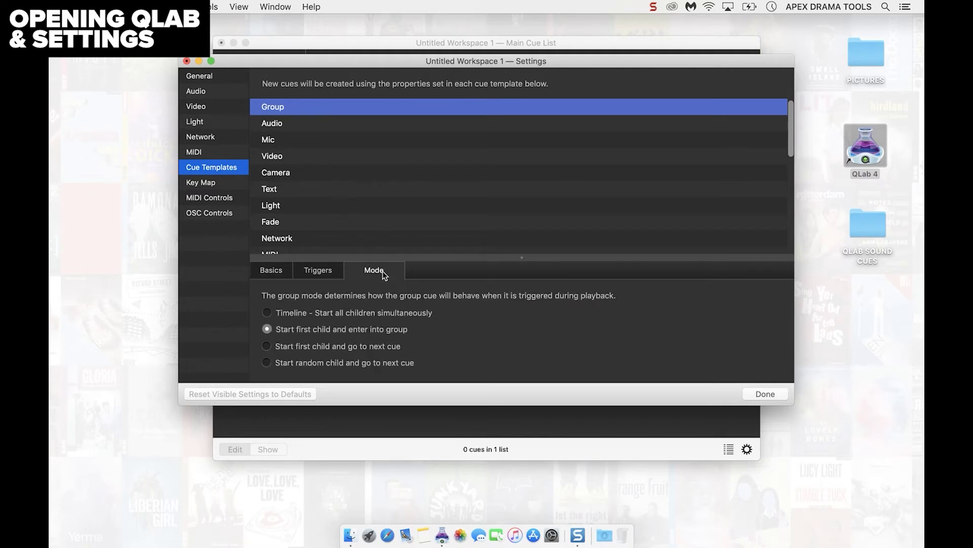
left_click(296, 317)
left_click(768, 394)
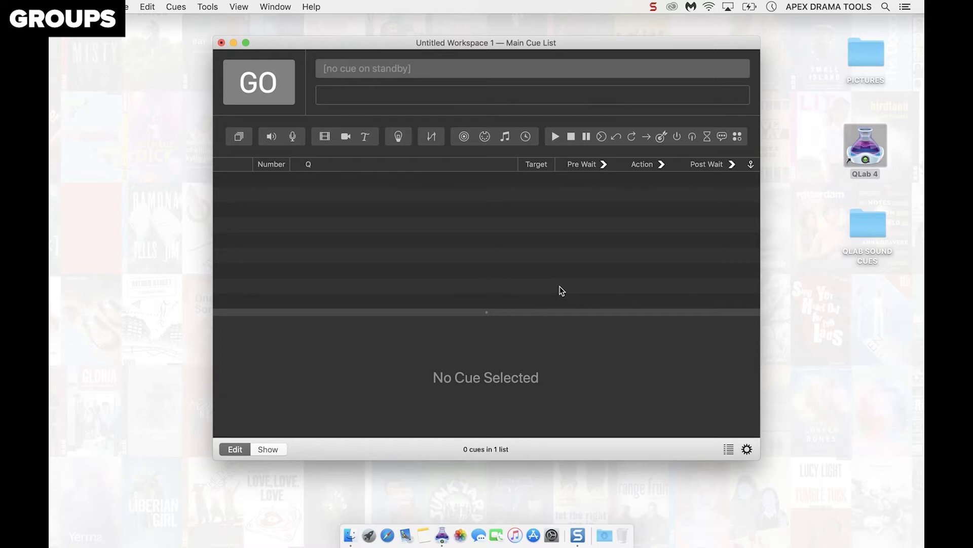
- Add group cues, then remove the extras so only group cue 1 remains
left_click(239, 137)
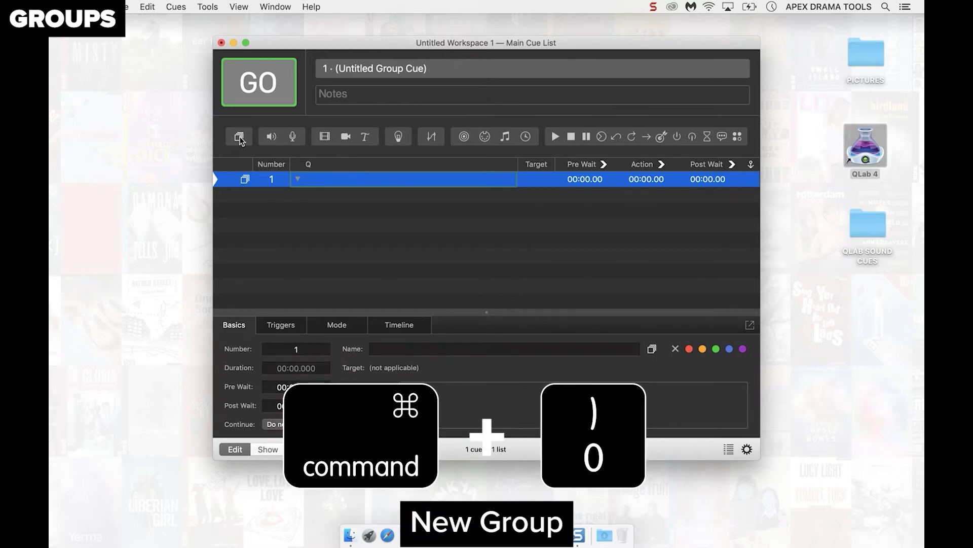
key("super+0")
key("super+0")
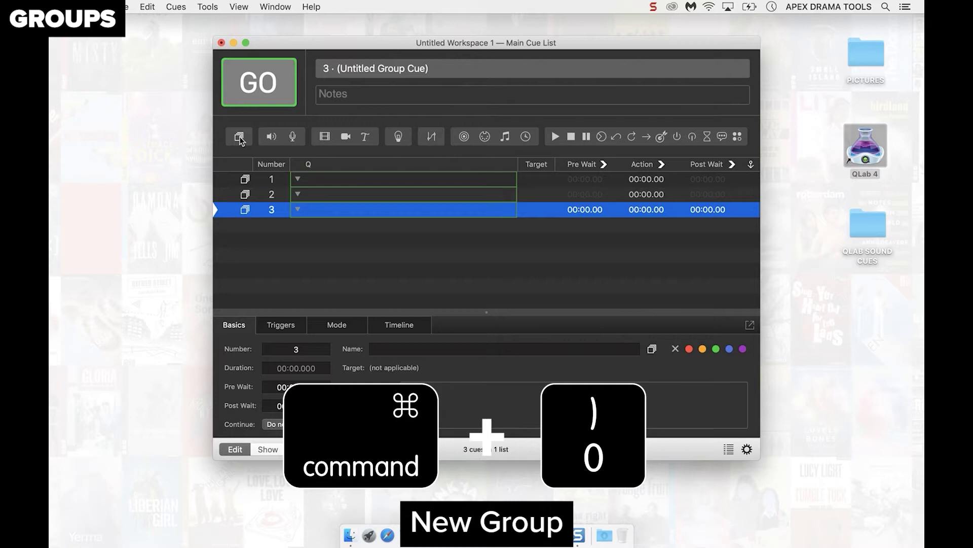
key("super+0")
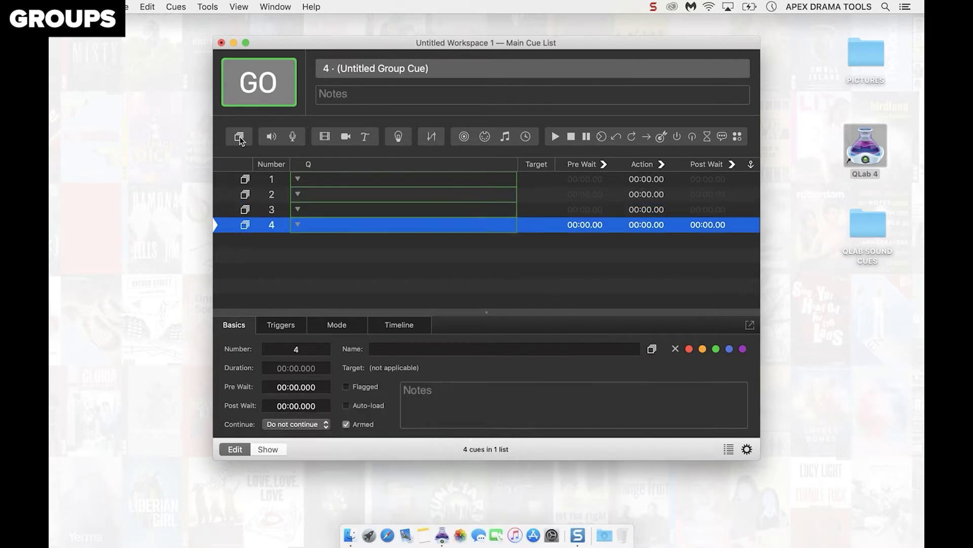
key("super+z")
key("super+z")
key("super+z")
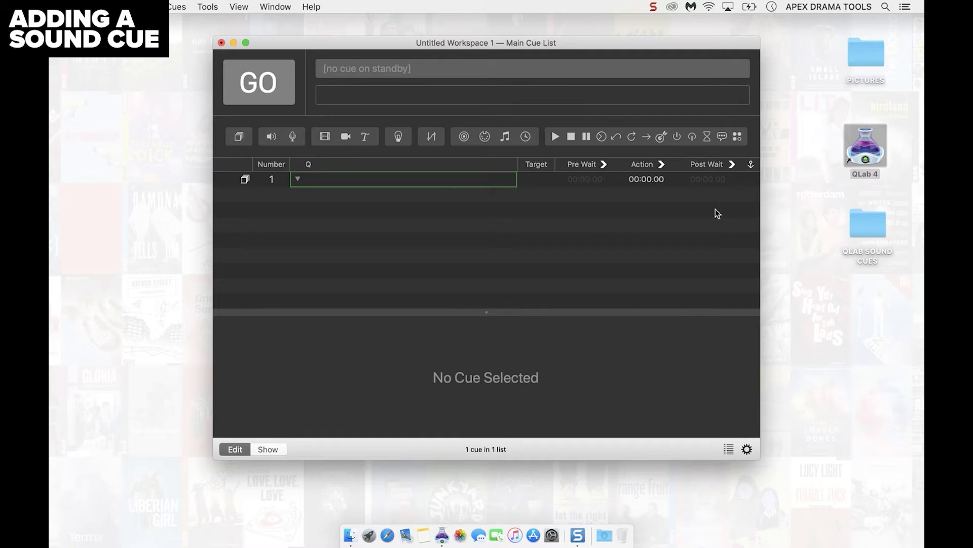
- Drag Office Phone Ring 30 secs.wav from QLAB SOUND CUES into the cue list as cue 0.5
double_click(875, 230)
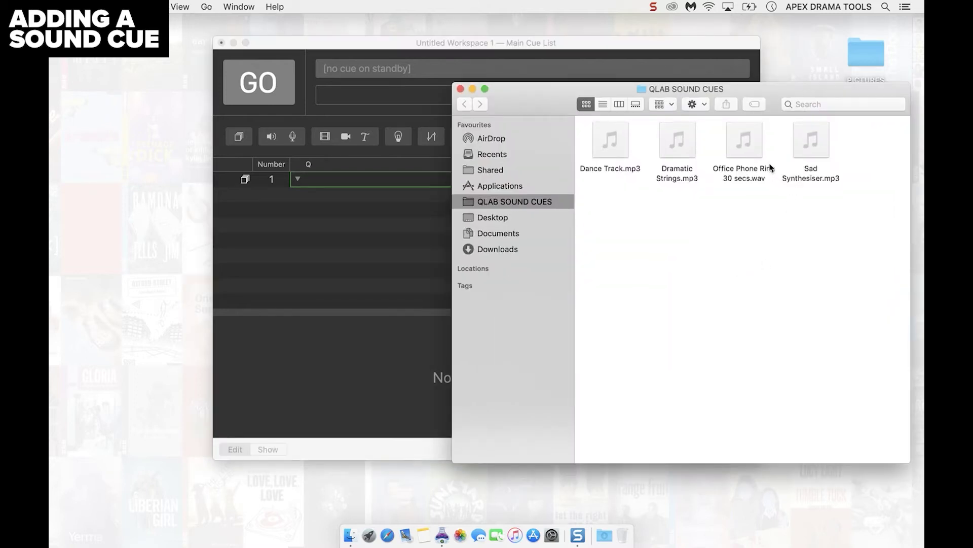
mouse_move(759, 154)
left_click(756, 156)
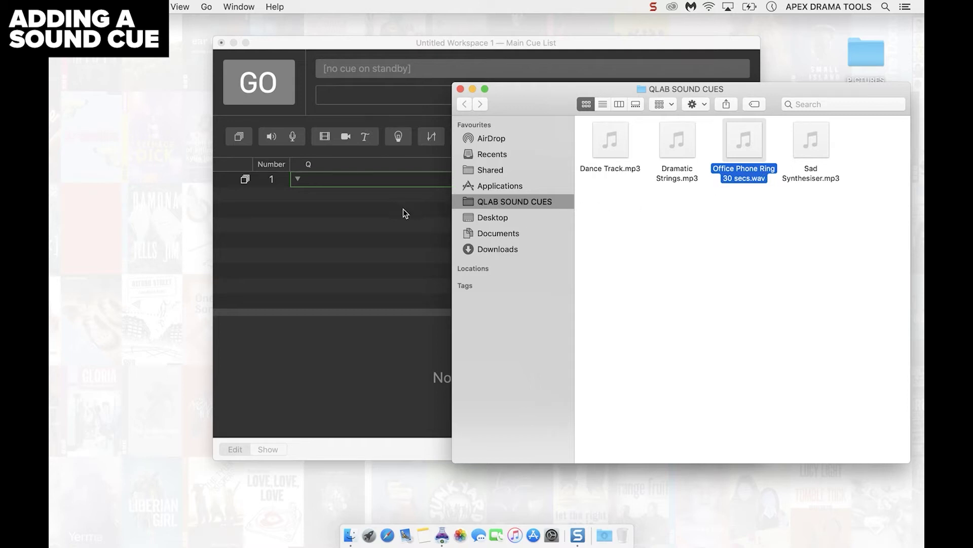
left_click_drag(753, 150, 407, 182)
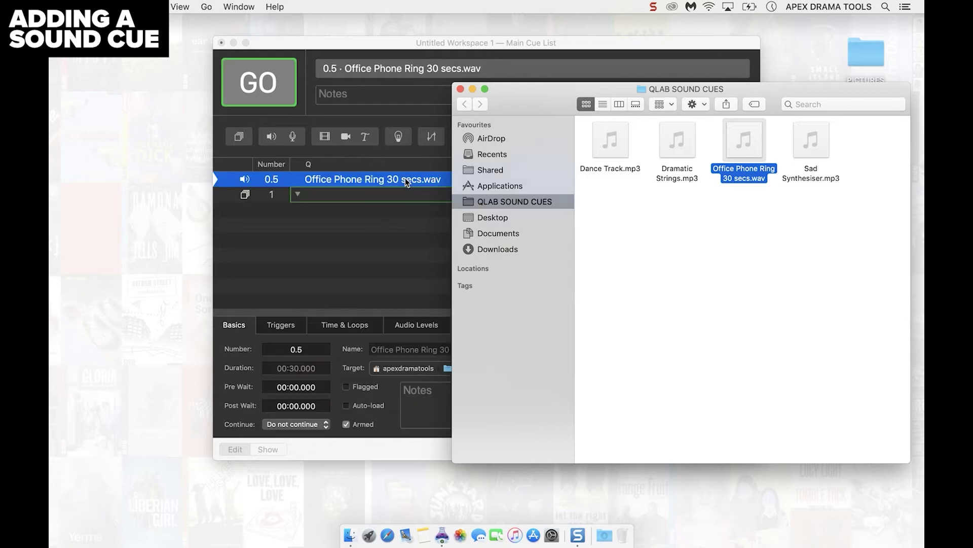
- Nest audio cue 0.5, Office Phone Ring 30 secs.wav, inside group cue 1
left_click(400, 241)
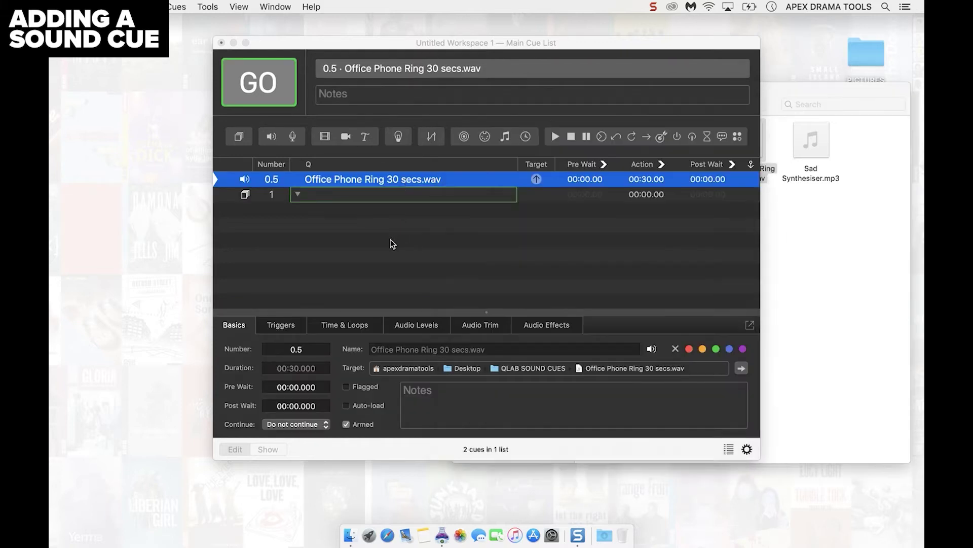
left_click(351, 245)
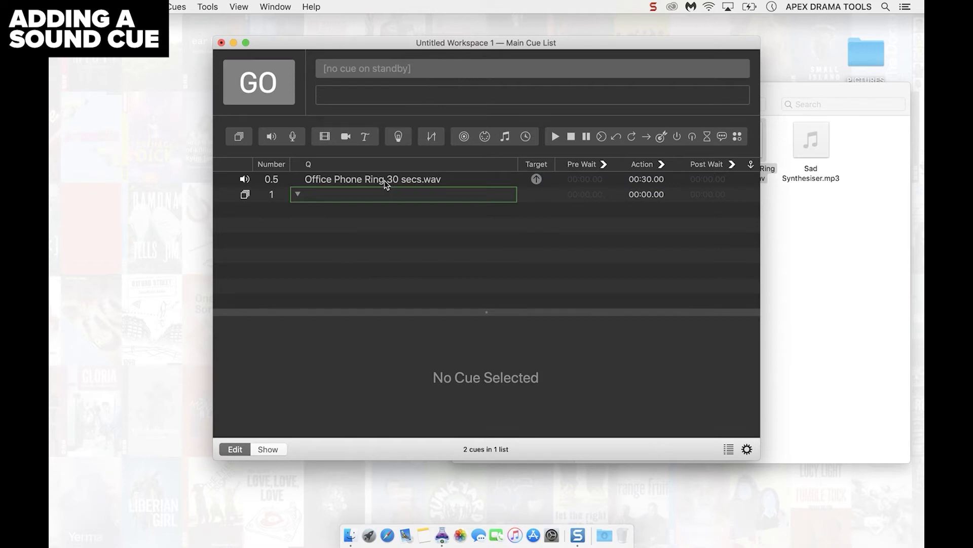
left_click(382, 178)
left_click_drag(366, 178, 368, 199)
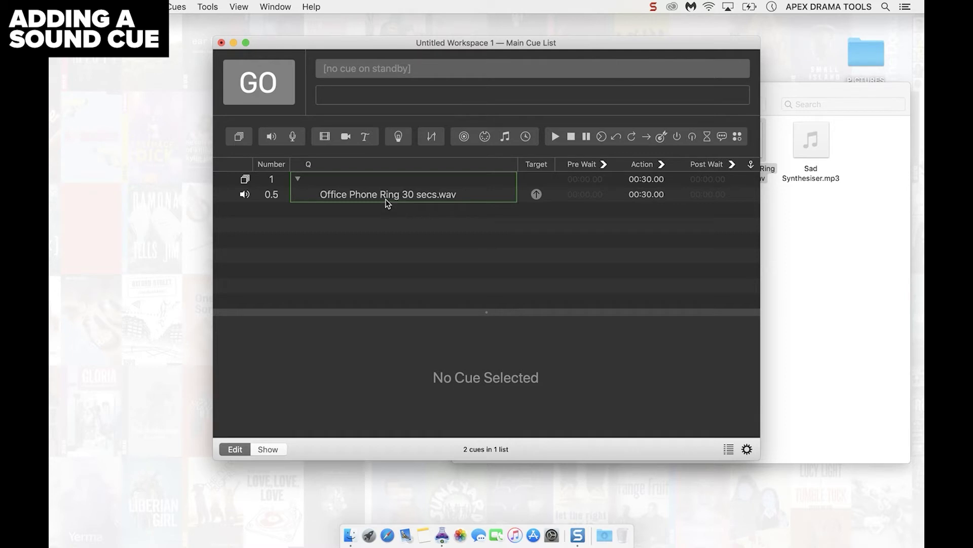
- Rename group cue 1 to Q001 - PHONE RING - ALEX: "How are you?"
left_click(355, 182)
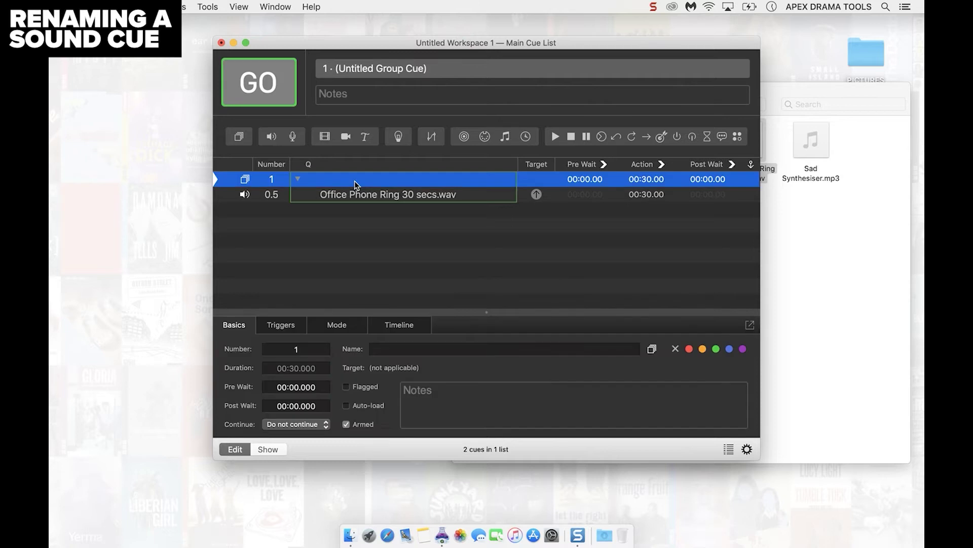
key("q")
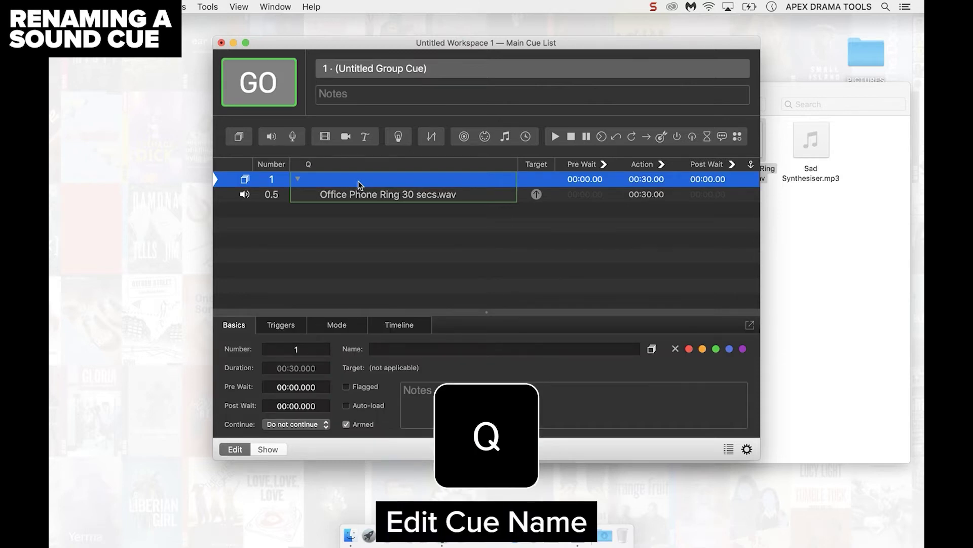
key("q")
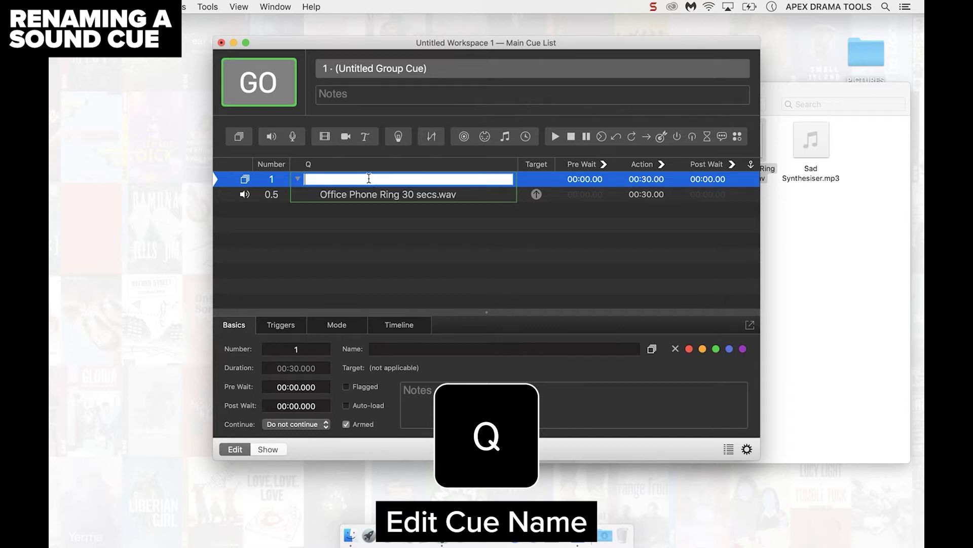
left_click(350, 223)
left_click(362, 186)
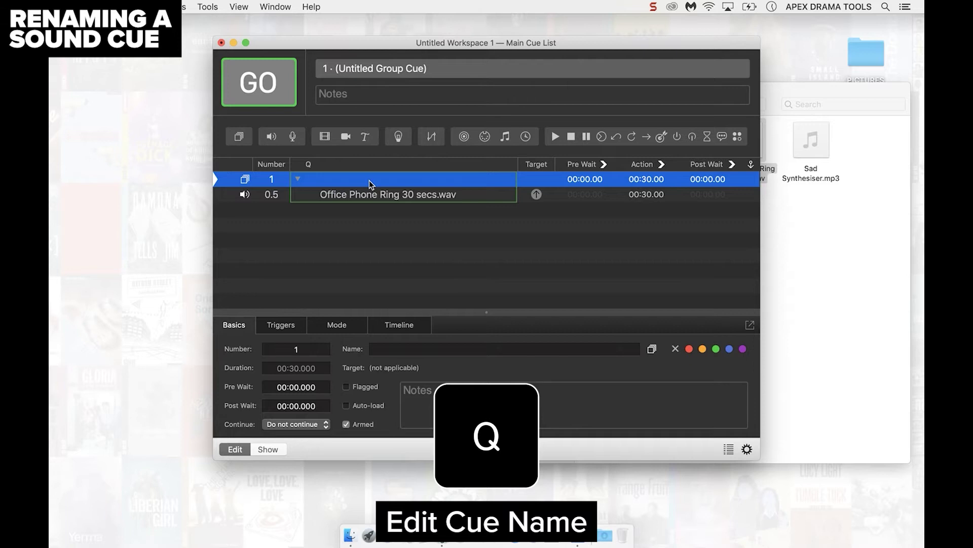
key("q")
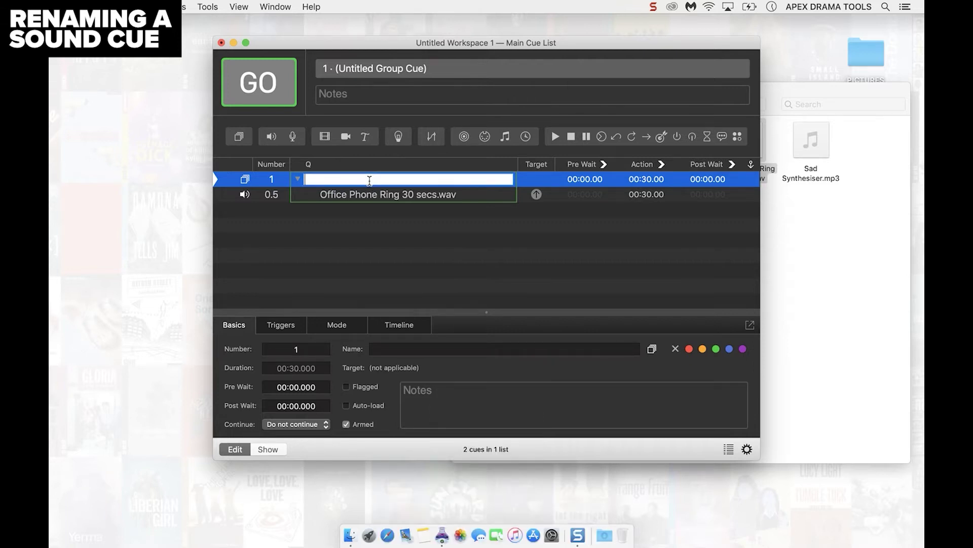
type("Q001 - PHONE RING")
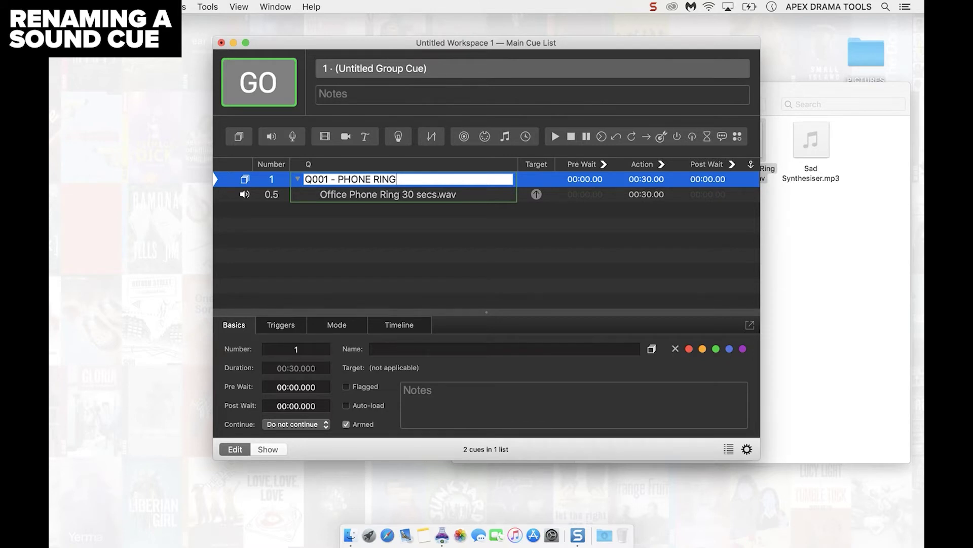
type("- ALEX: \"How are you?\"")
key("Return")
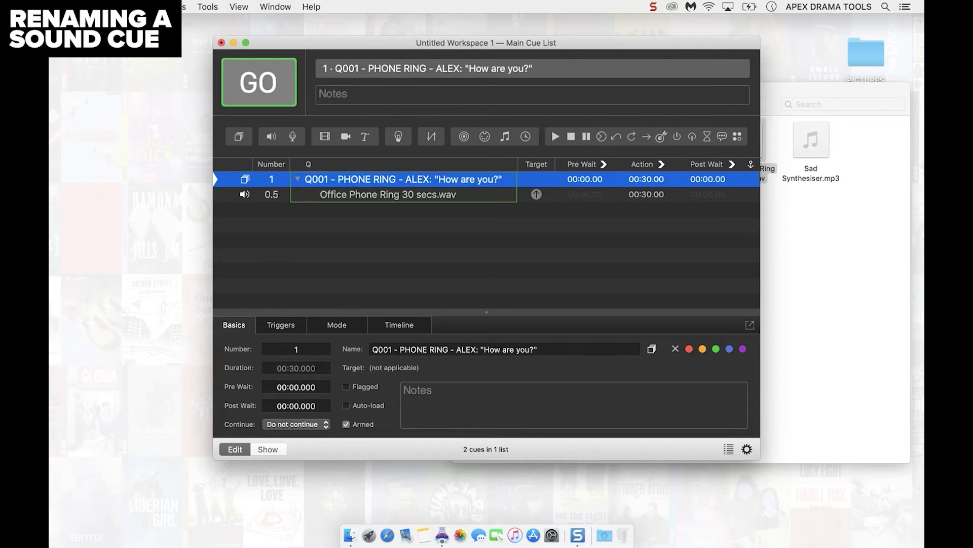
left_click(394, 195)
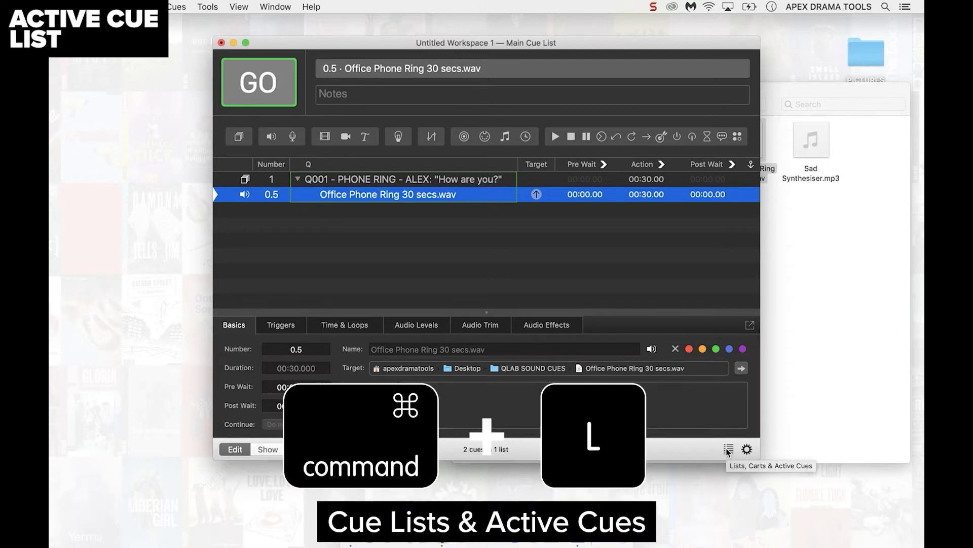
- Show the Lists, Carts & Active Cues sidebar on its Active Cues tab, showing 0 active cues
key("super+l")
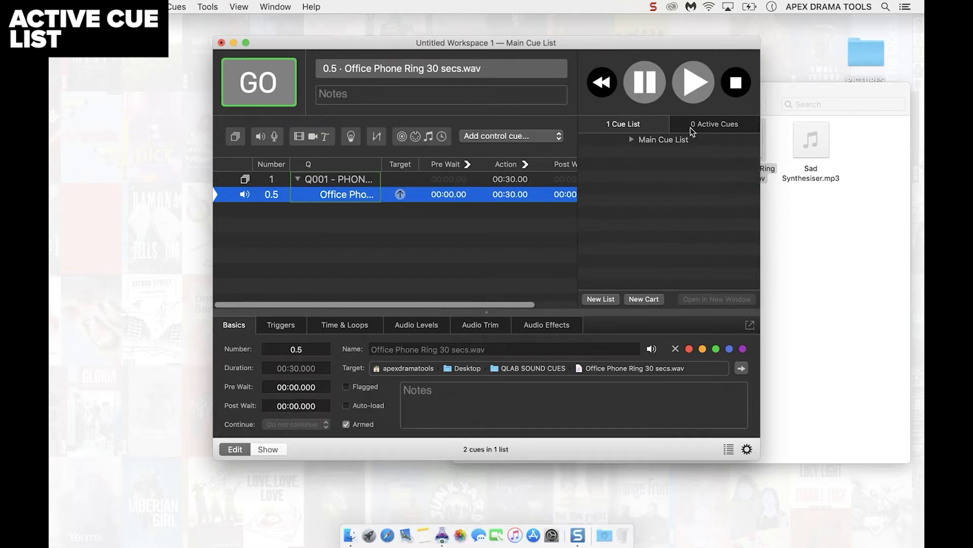
left_click(713, 127)
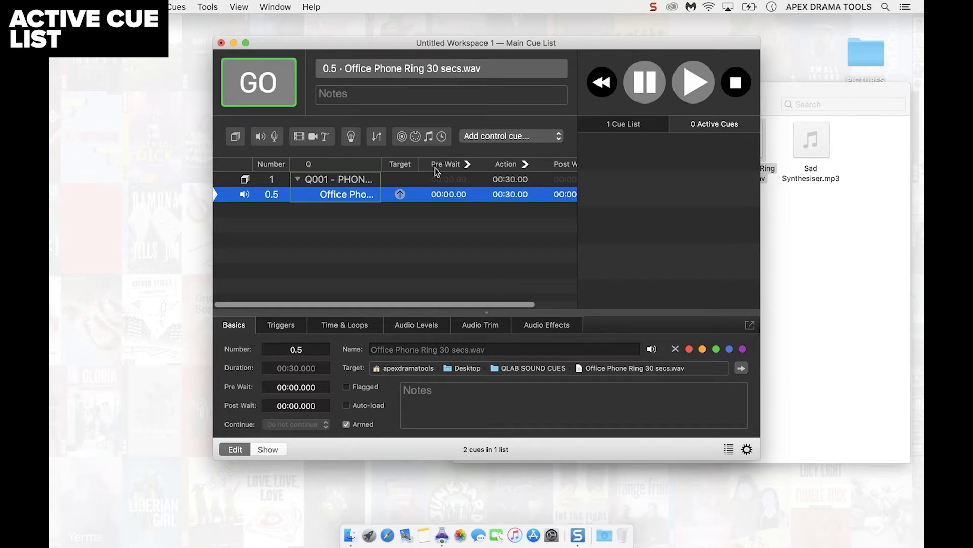
double_click(451, 43)
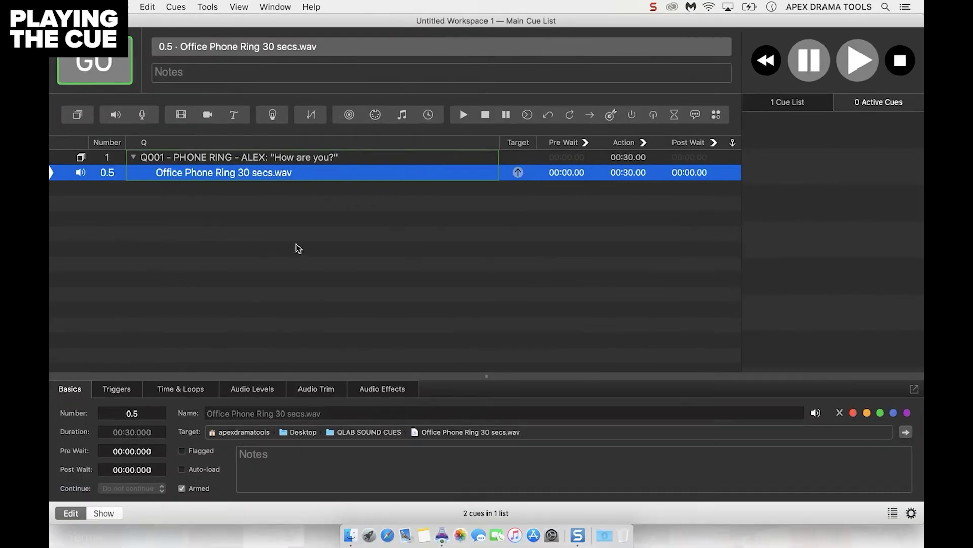
left_click(294, 161)
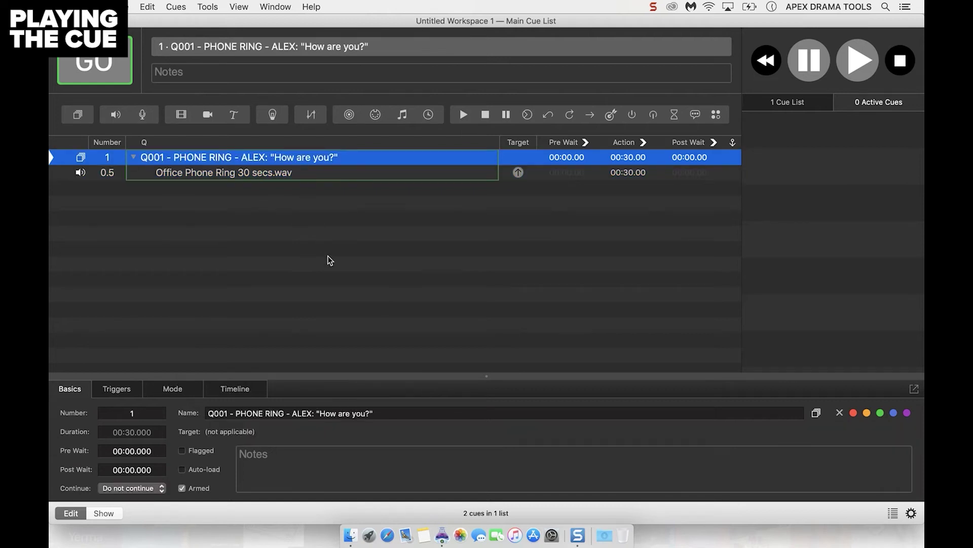
key("space")
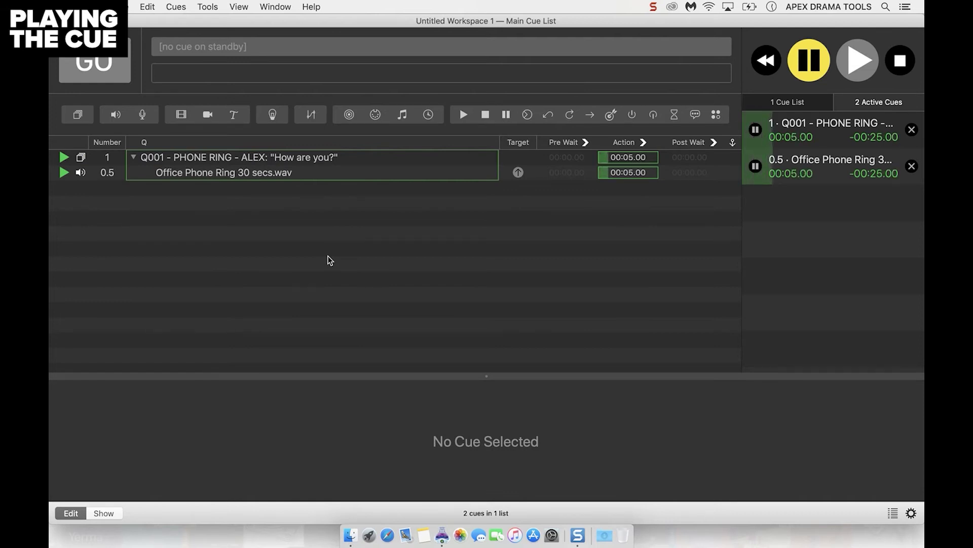
key("Escape")
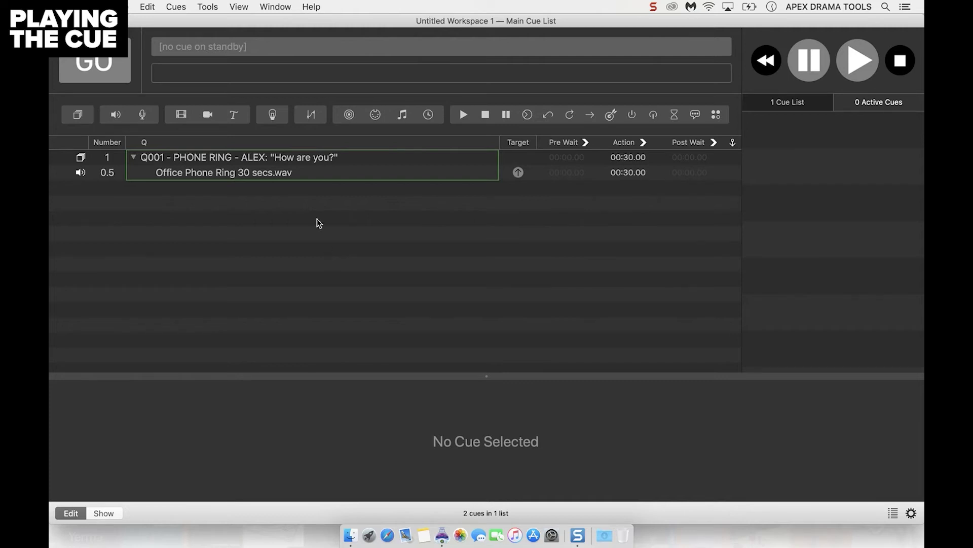
key("space")
key("Escape")
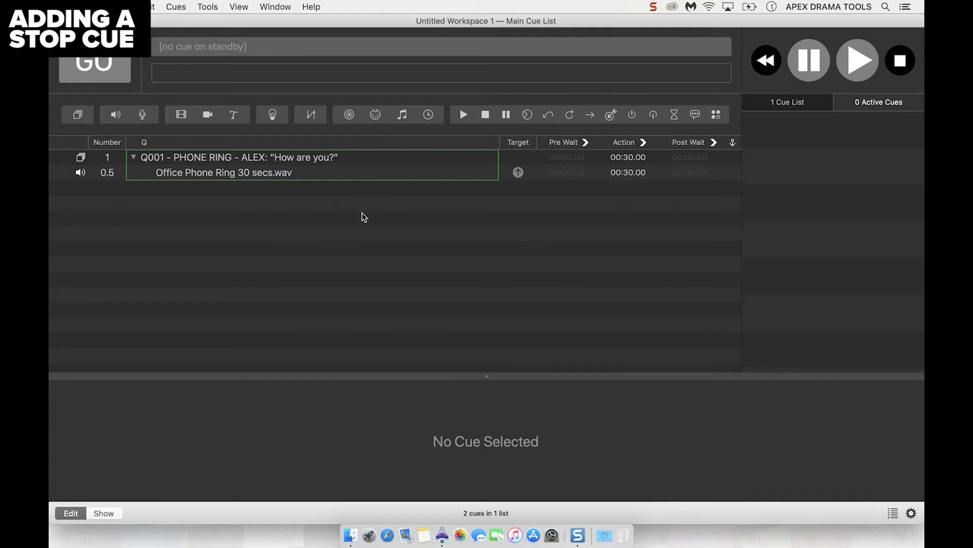
- Add a new group cue and a stop cue, nesting the stop cue inside the group
left_click(77, 116)
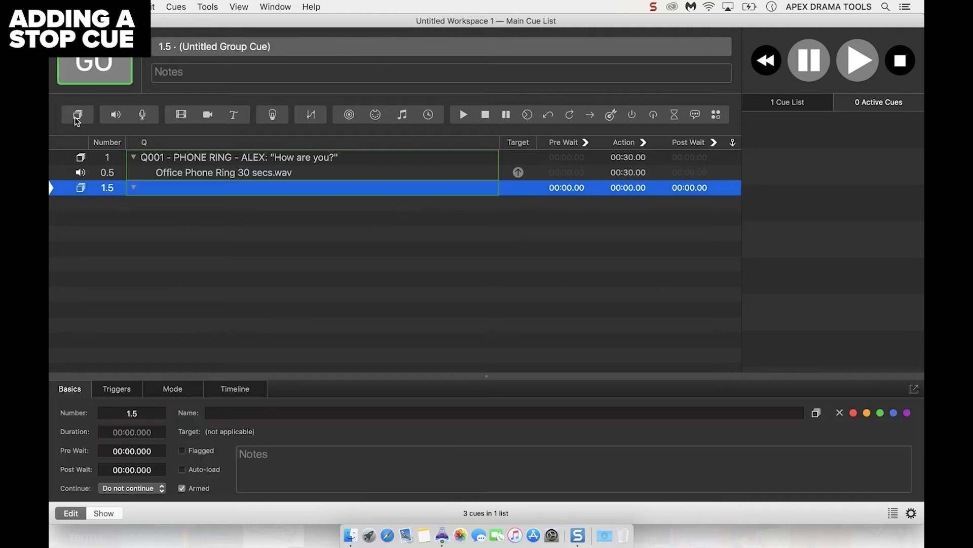
left_click(233, 274)
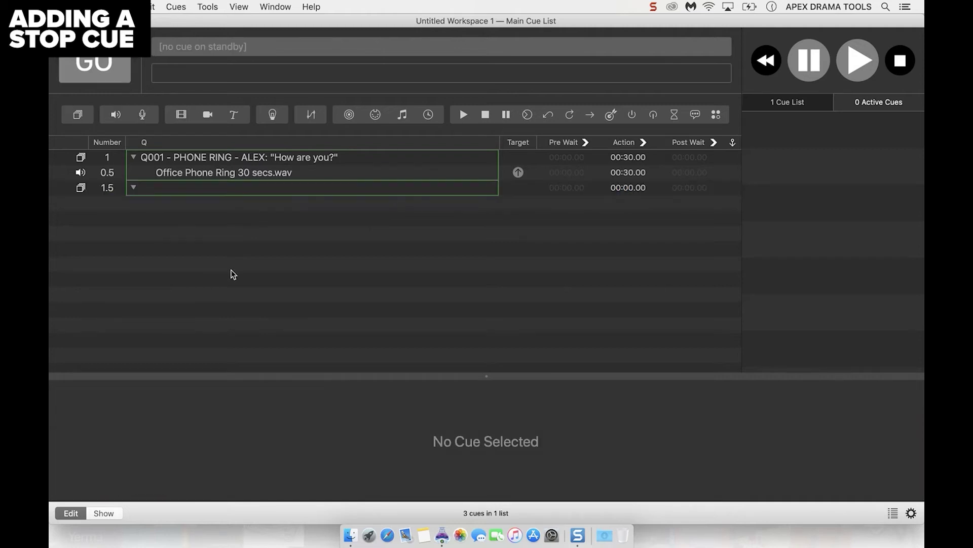
left_click(486, 115)
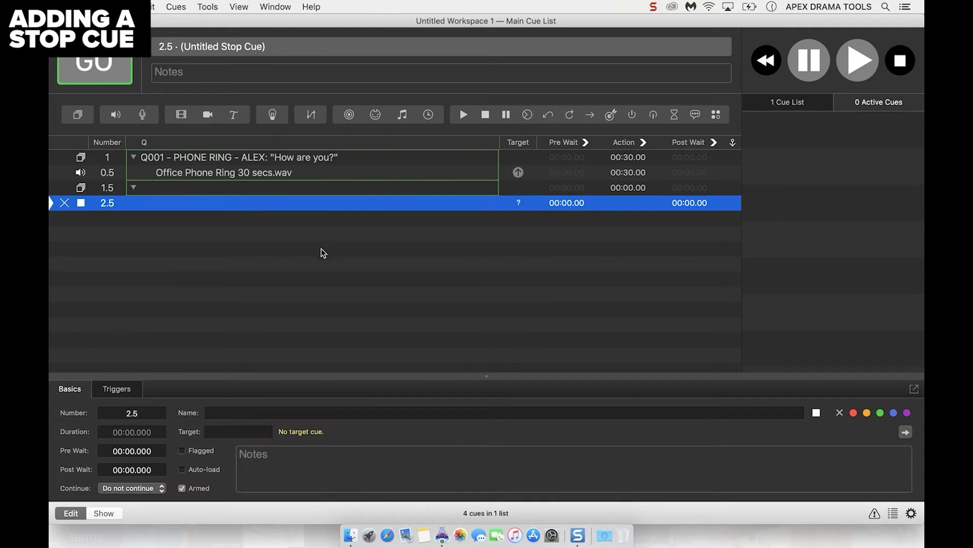
left_click(228, 243)
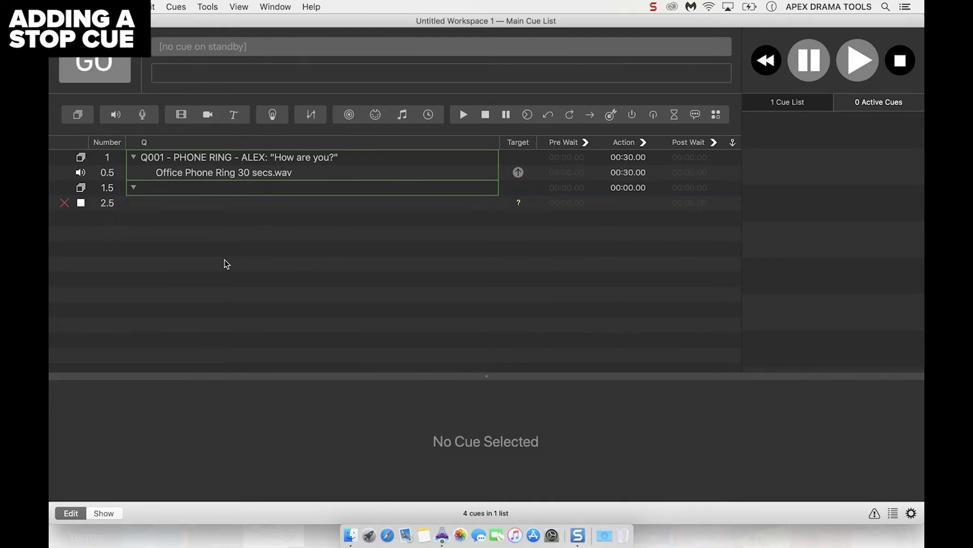
left_click_drag(224, 207, 246, 197)
left_click(219, 229)
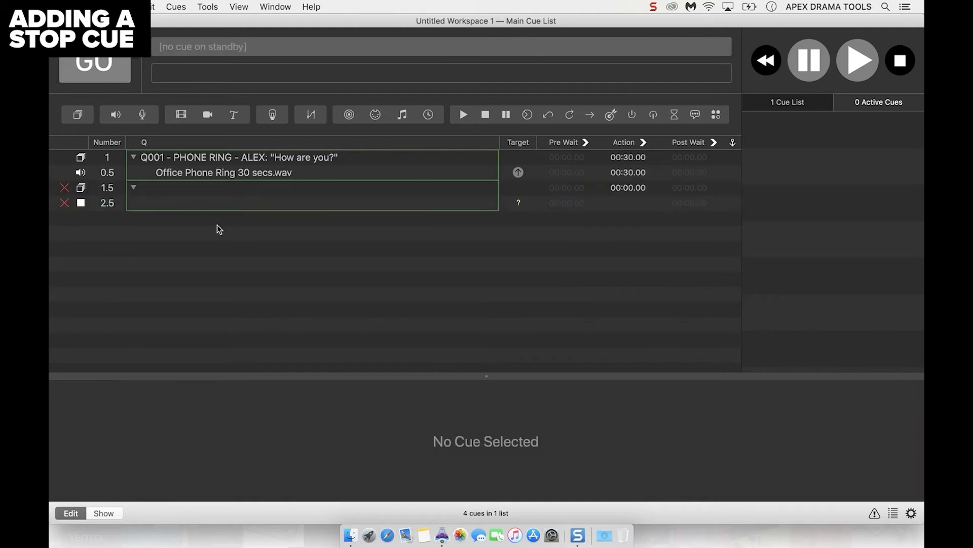
left_click(237, 205)
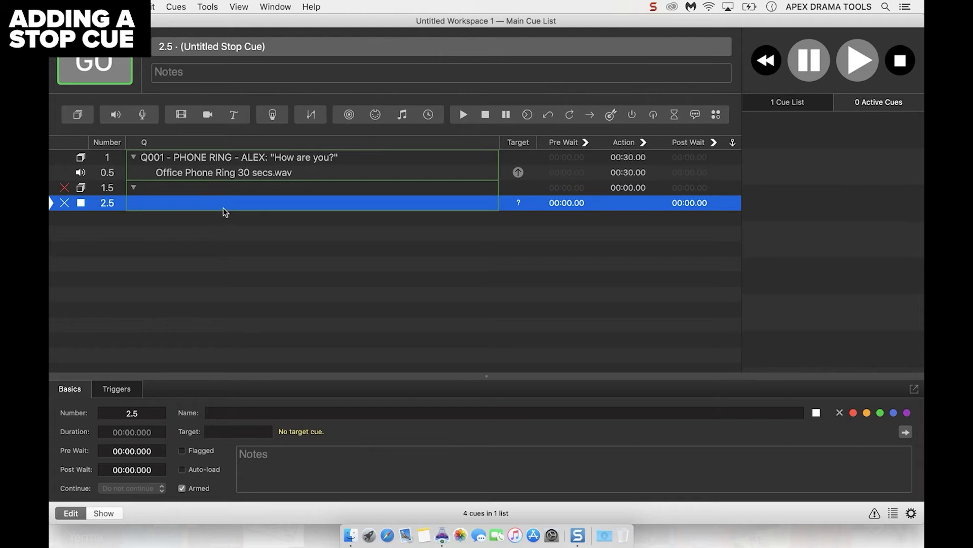
- Name the new group Q002 - STOP PHONE - * on pickup *
left_click(219, 192)
left_click(219, 192)
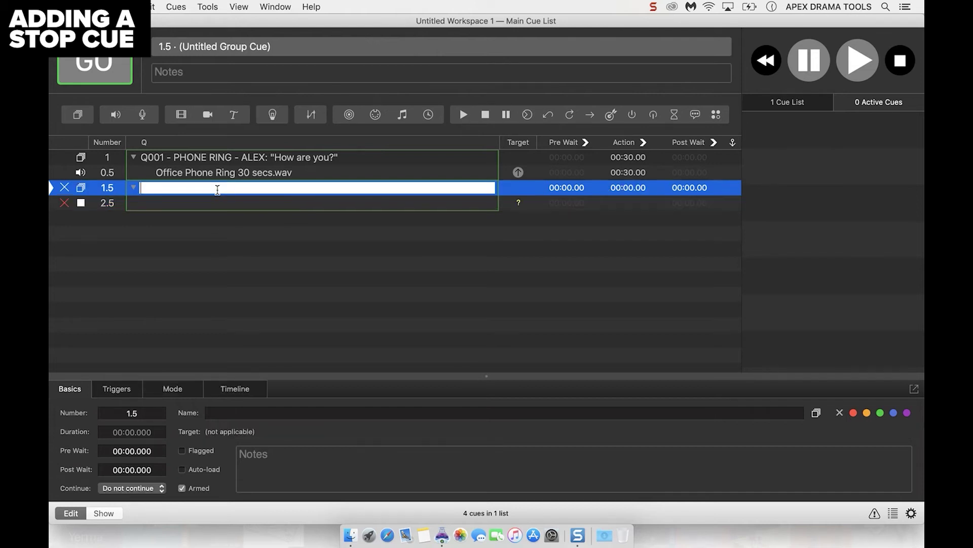
type("q")
key("BackSpace")
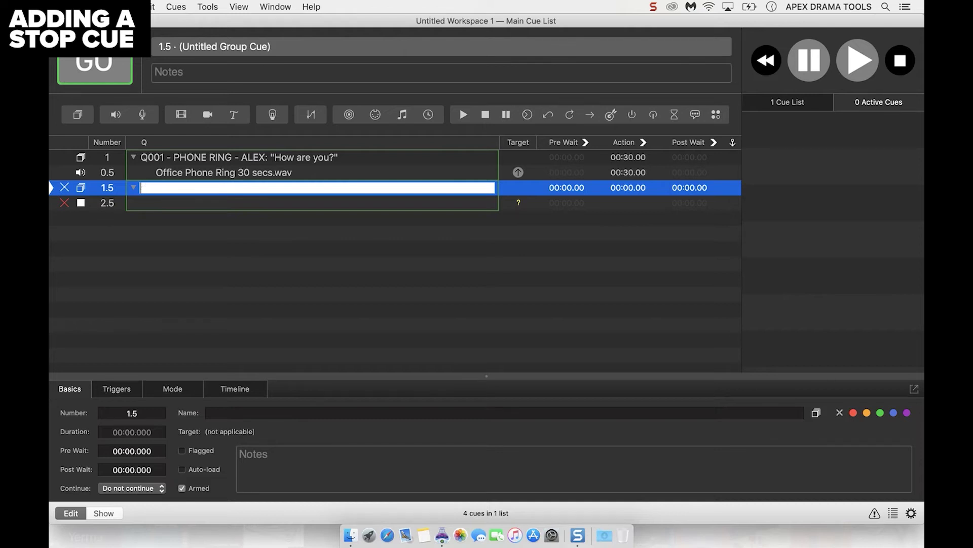
type("Q002 - STOP PHONE -")
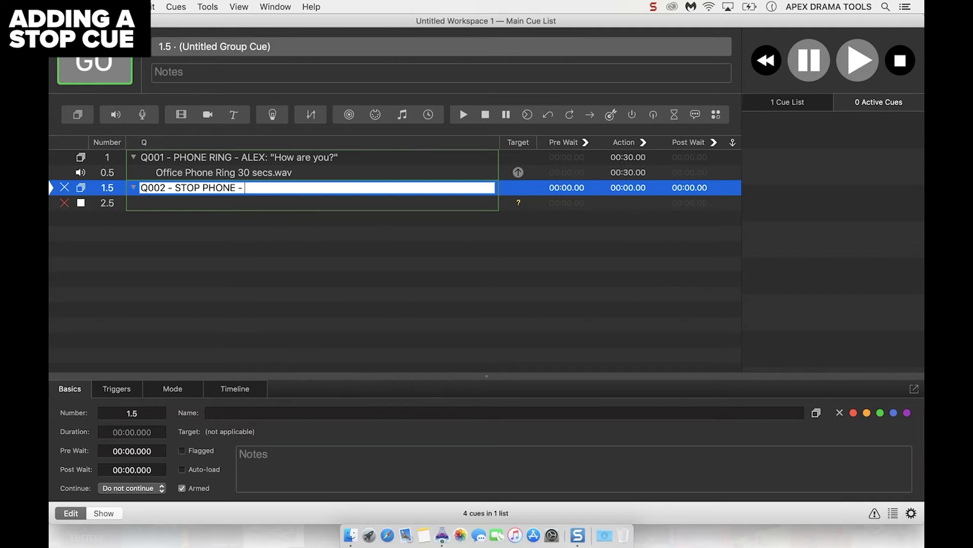
type(" * on pickup *")
key("Return")
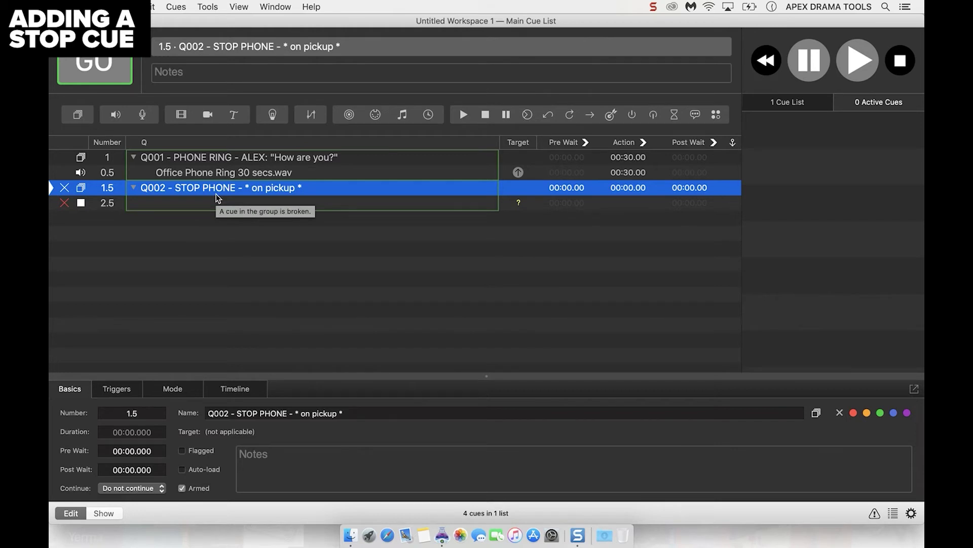
- Target the stop cue at the Office Phone Ring cue 0.5 and test the groups
key("Up")
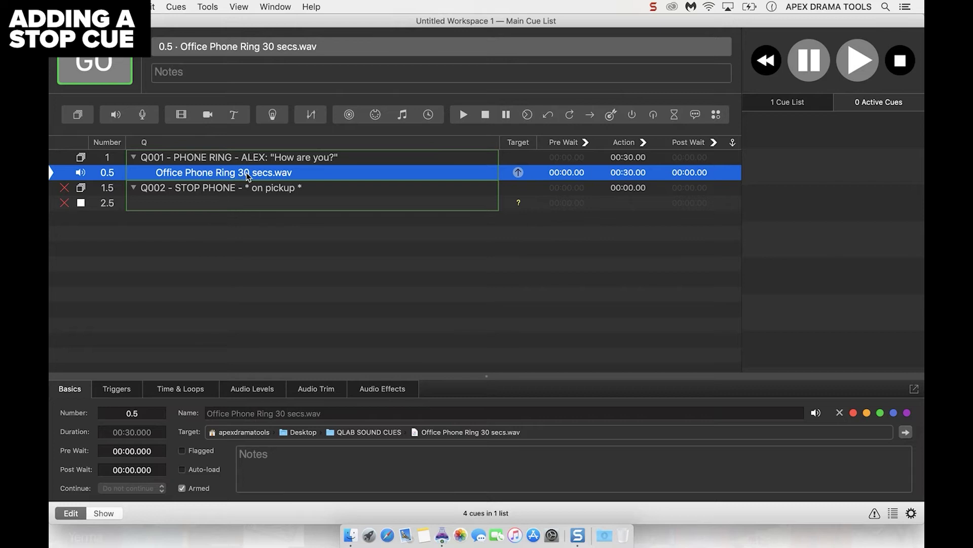
left_click_drag(256, 176, 252, 208)
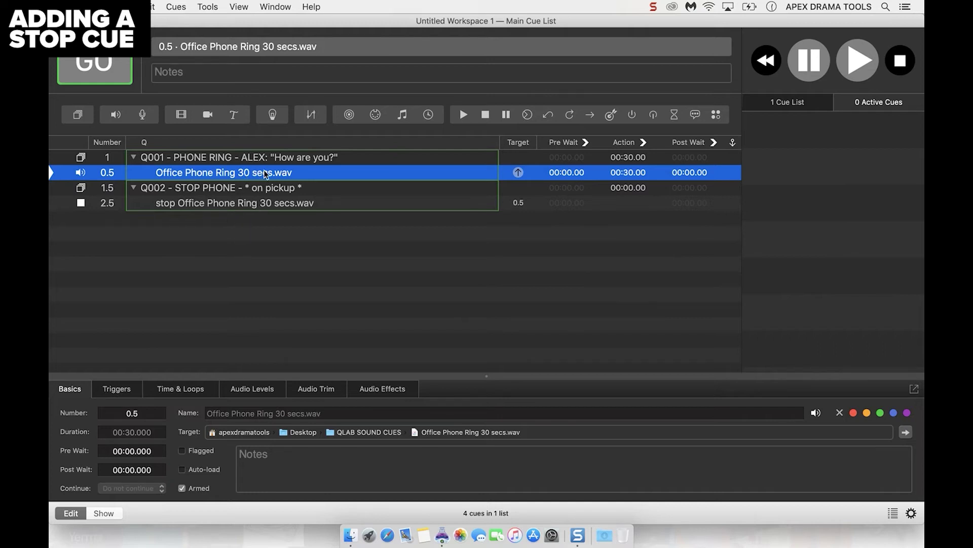
left_click(224, 159)
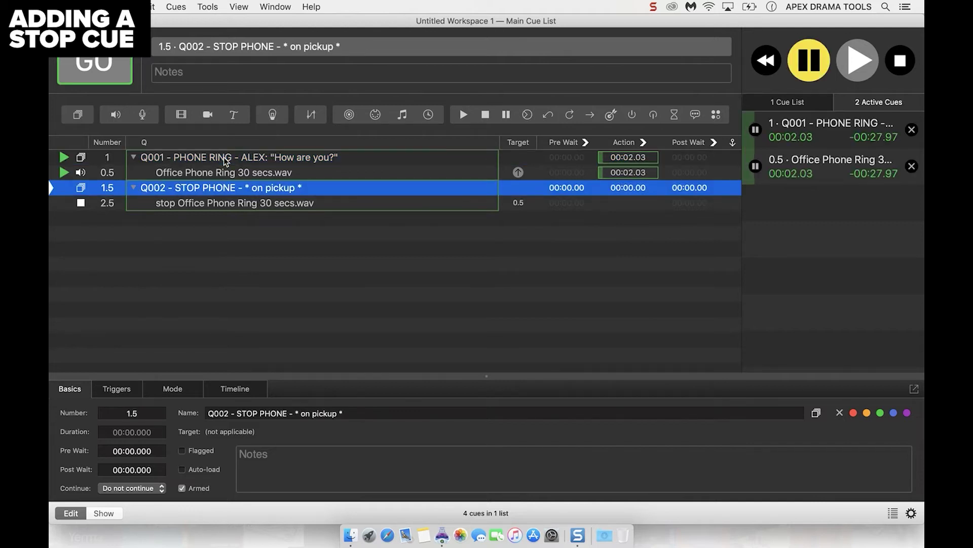
key("Escape")
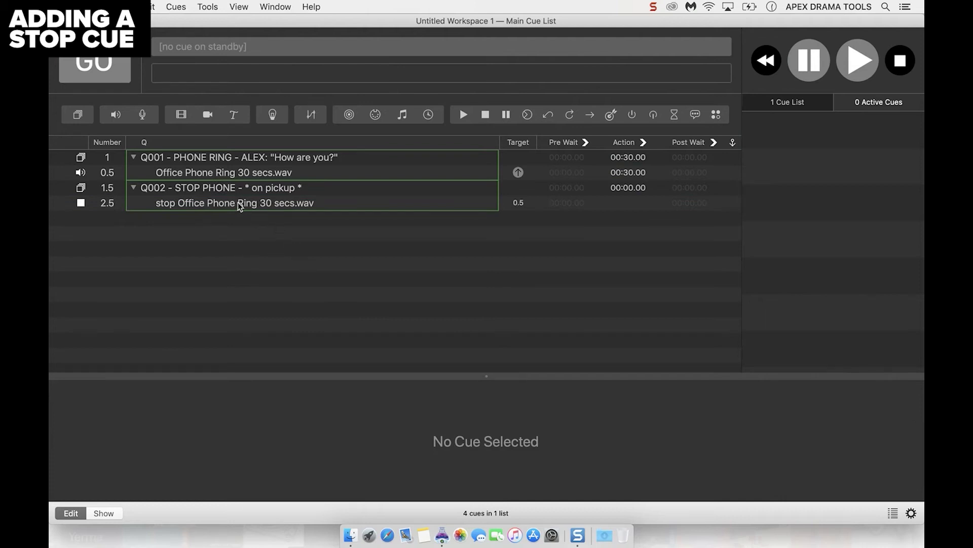
left_click(209, 159)
left_click(221, 193)
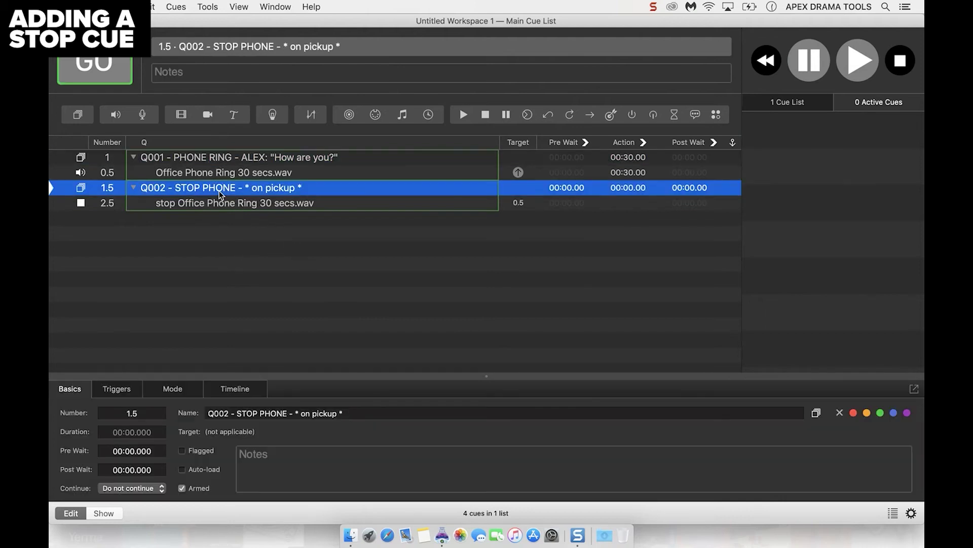
left_click(222, 160)
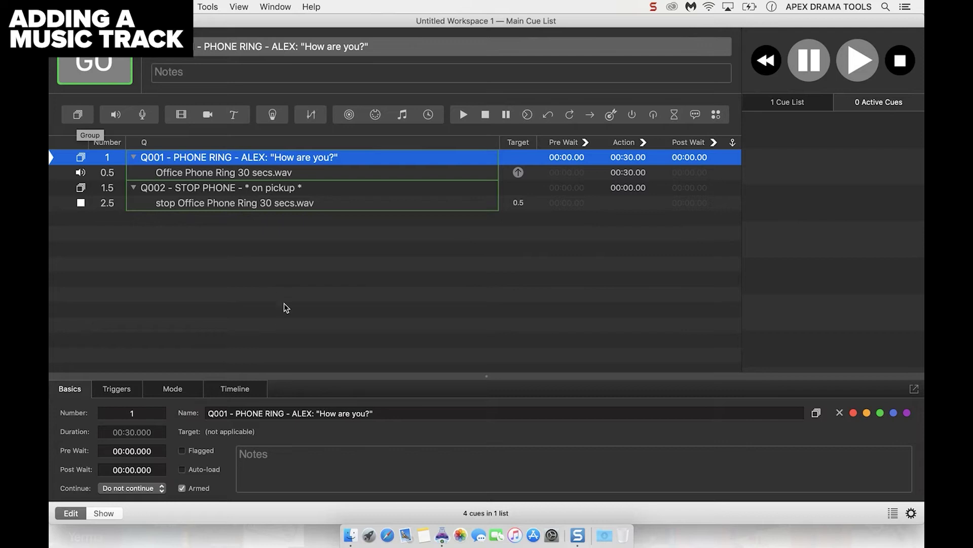
- Add a group cue at the end of the list containing Dance Track.mp3
key("super+0")
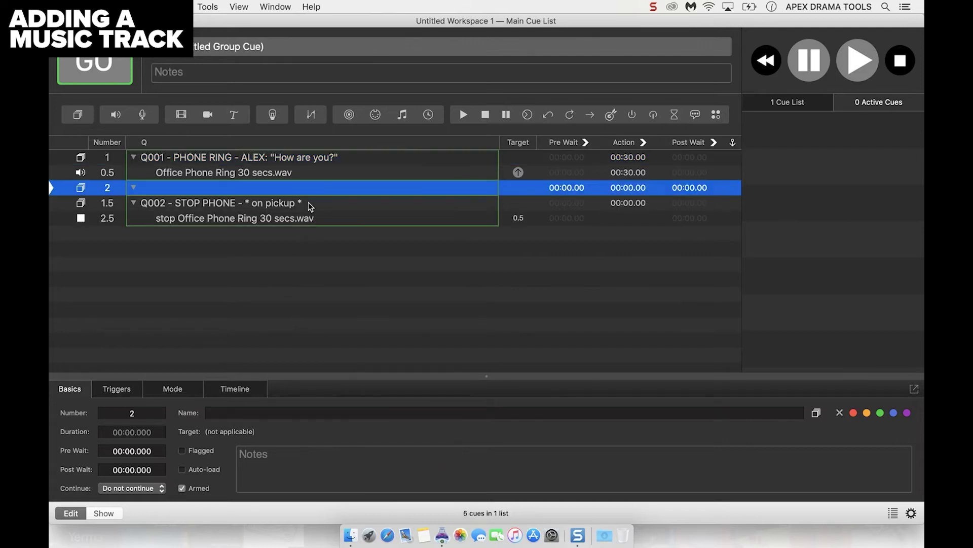
left_click_drag(315, 203, 265, 240)
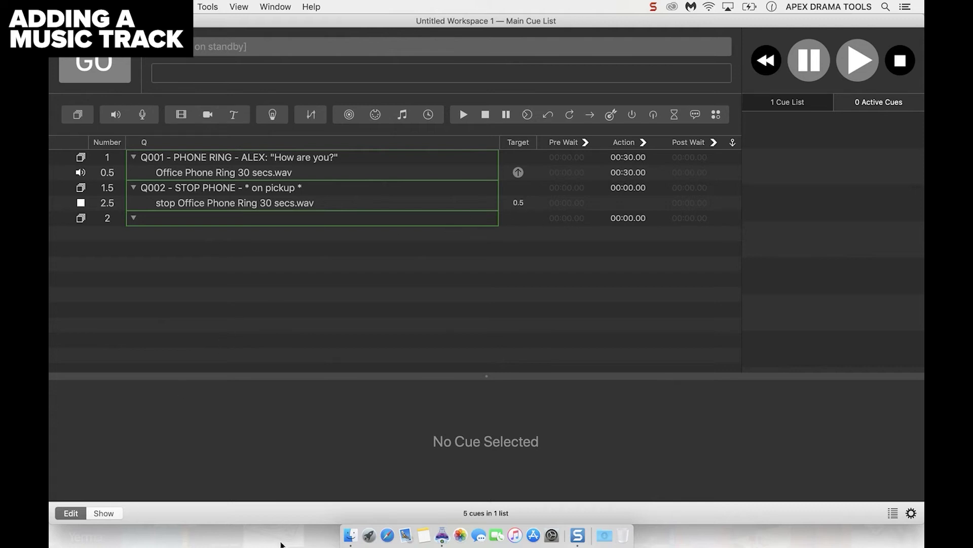
left_click(350, 535)
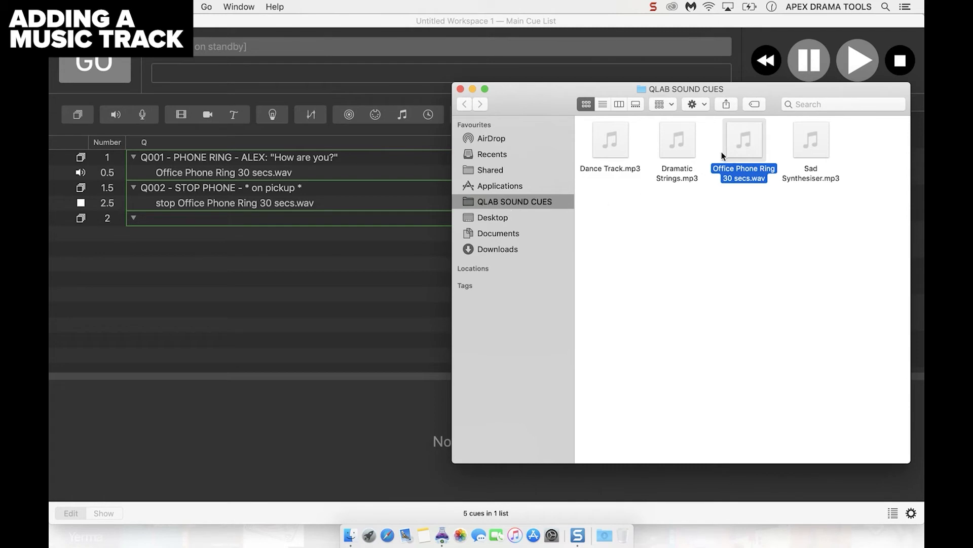
mouse_move(604, 152)
left_click_drag(617, 157, 372, 218)
left_click(314, 273)
left_click(248, 280)
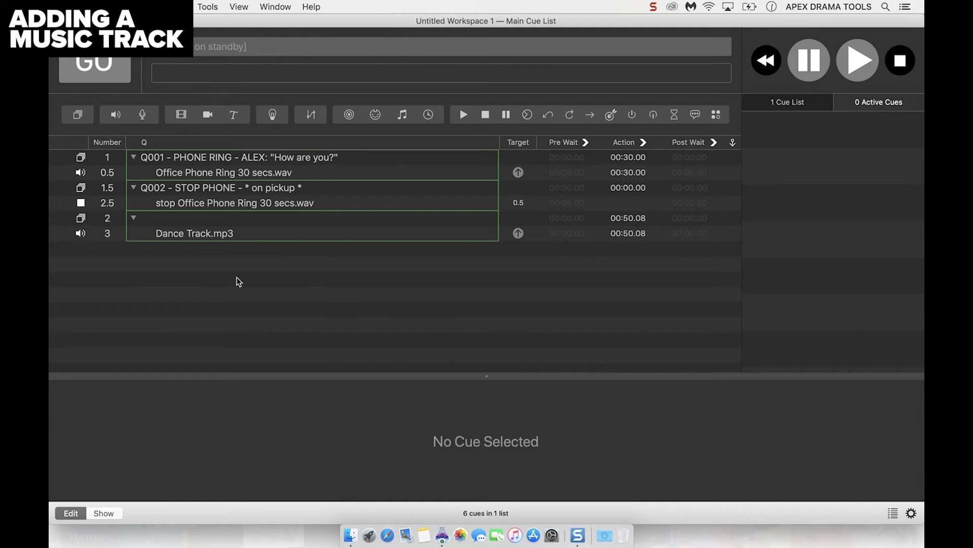
- Rename the group Q003 - DANCE TRACK and play it to audition the music
left_click(194, 223)
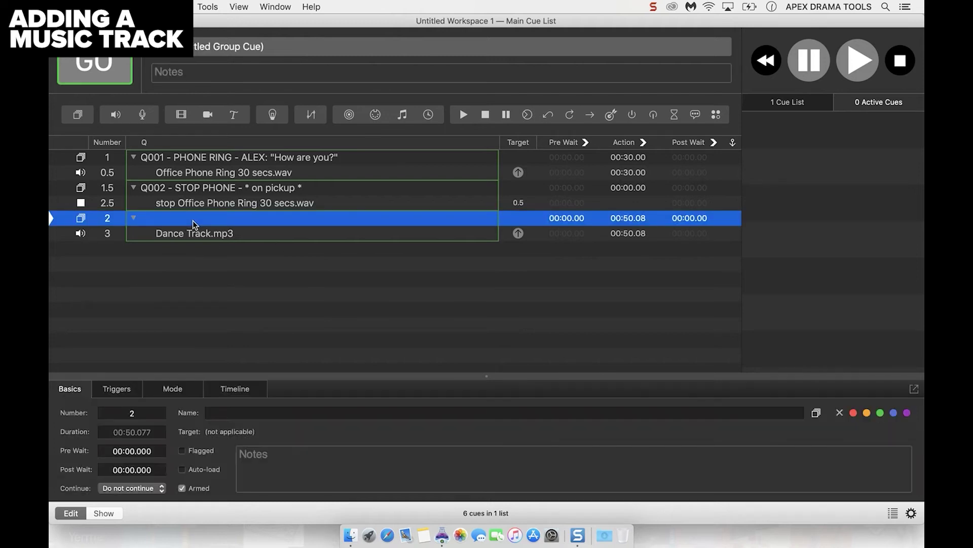
left_click(194, 222)
type("Q")
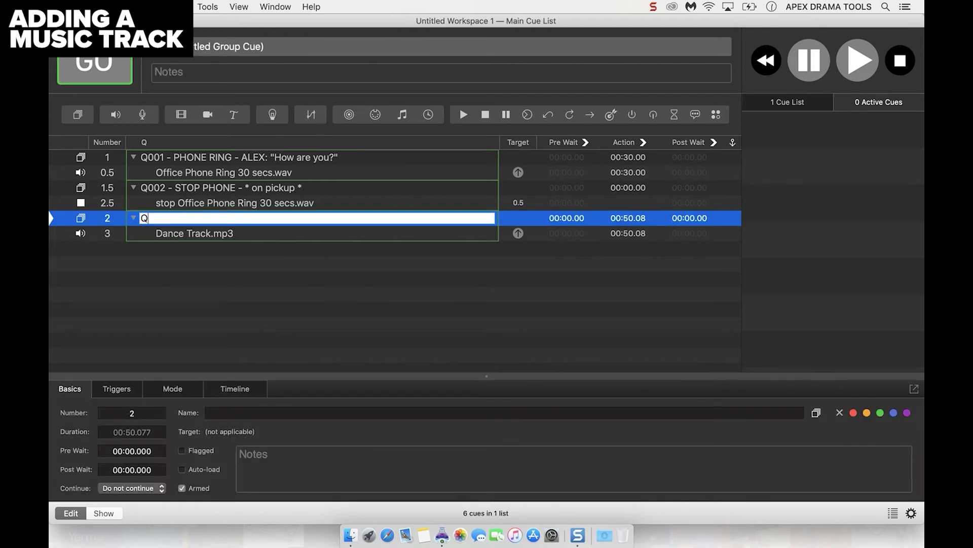
type("003 - DANCE TRACK")
key("Return")
left_click(192, 273)
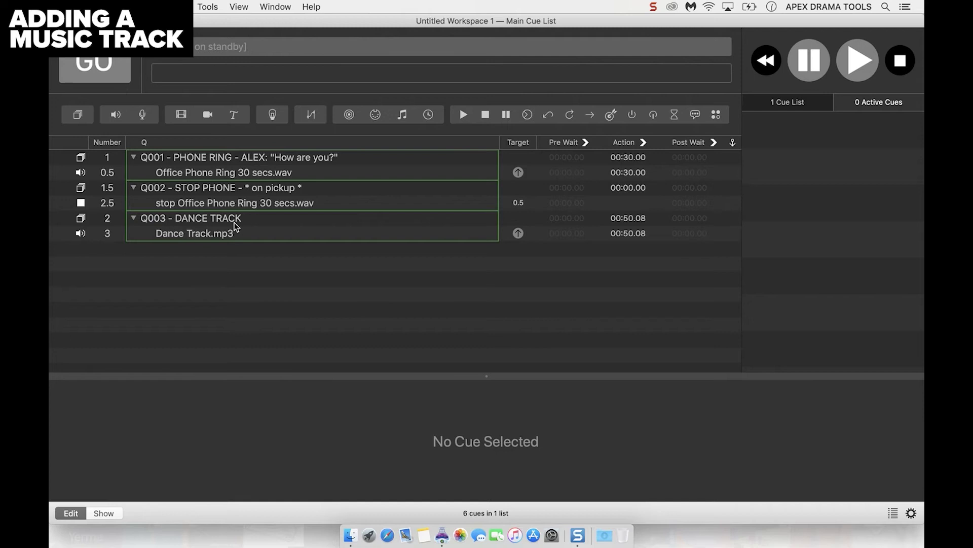
left_click(223, 218)
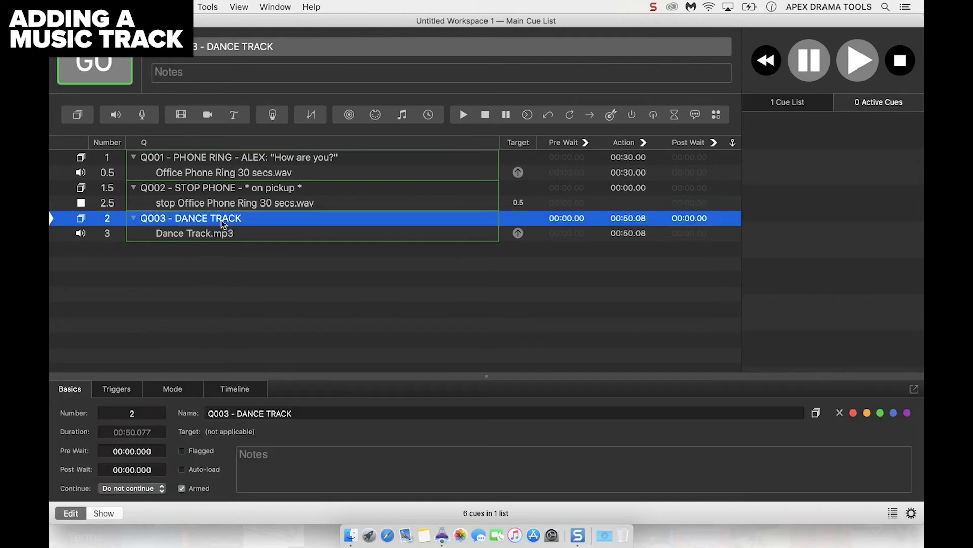
key("space")
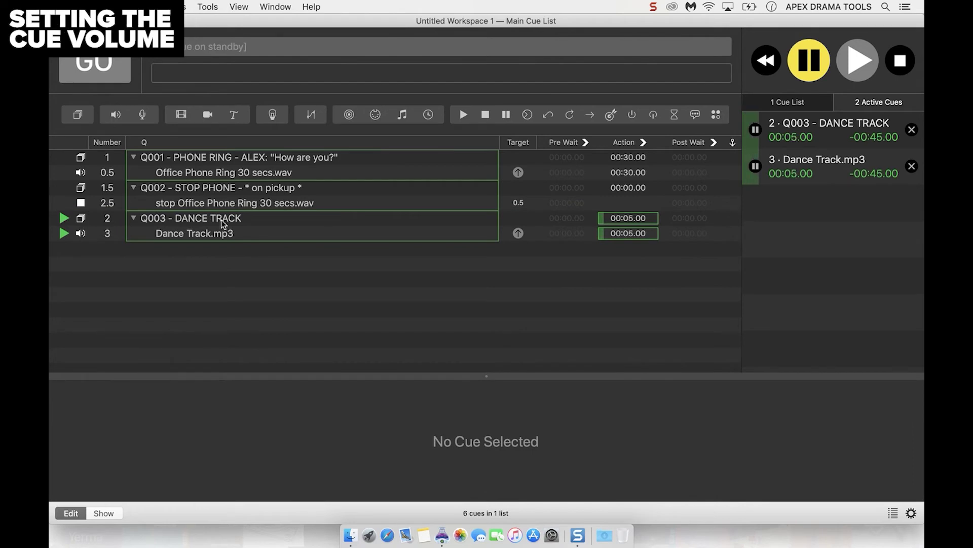
- Stop playback and set Dance Track.mp3's master level to -10 dB
key("Escape")
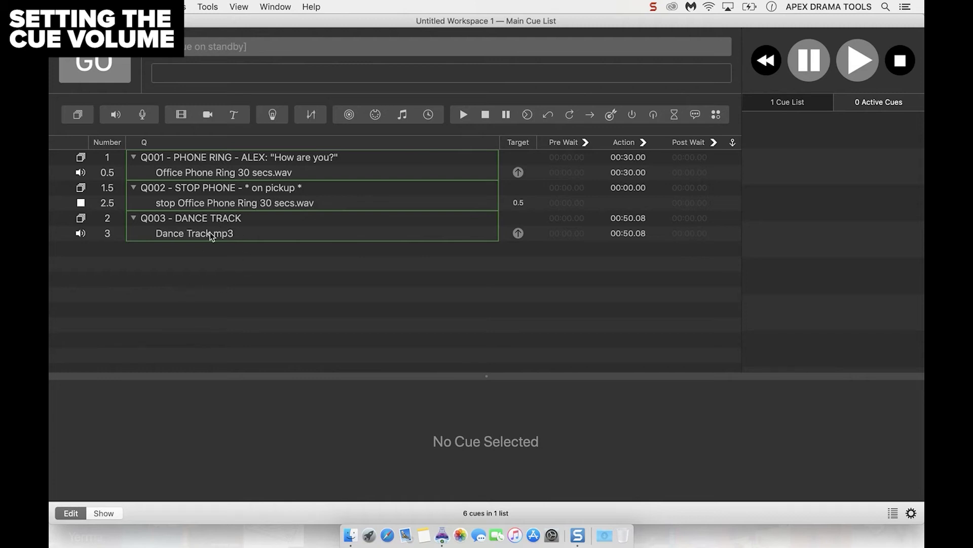
left_click(210, 236)
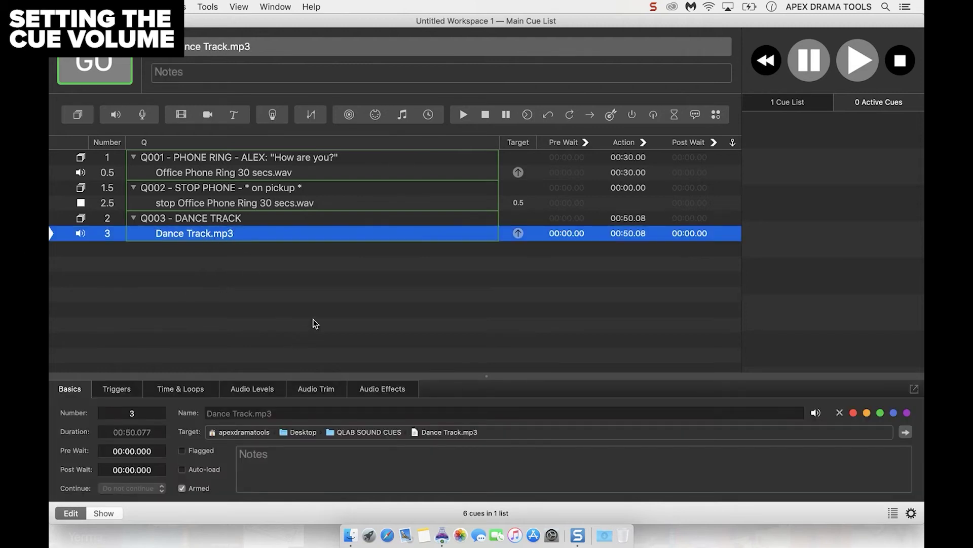
left_click(256, 390)
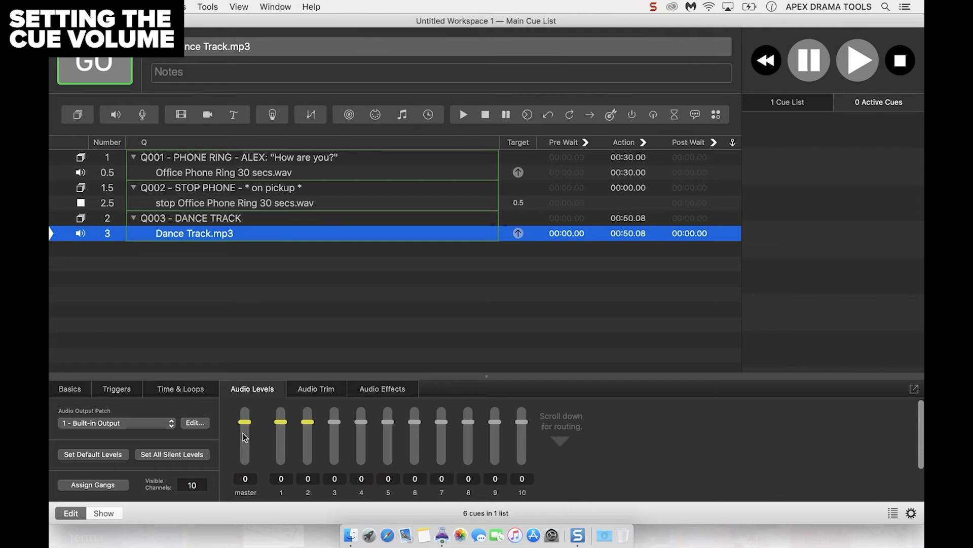
mouse_move(246, 422)
left_mouse_down()
mouse_move(248, 454)
mouse_move(246, 435)
left_mouse_up()
left_click(246, 478)
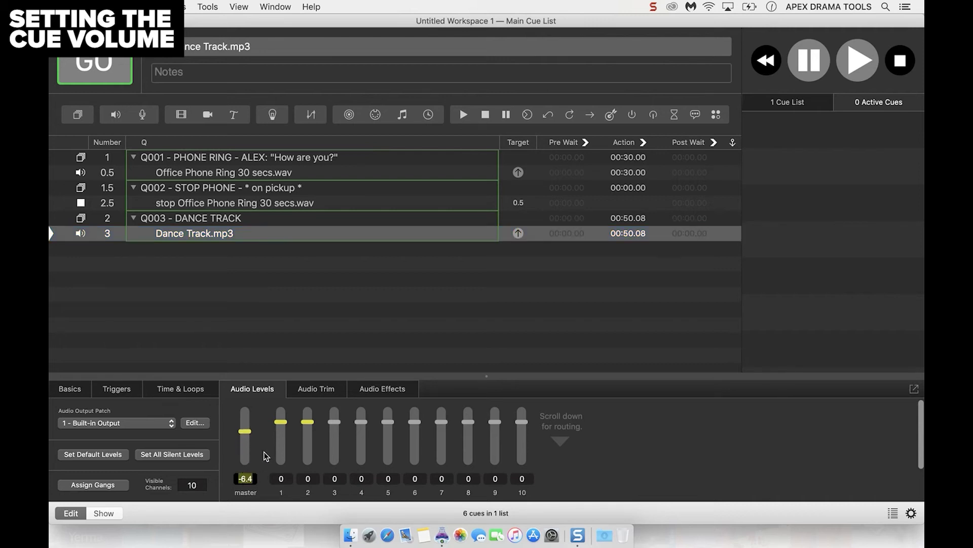
type("-10")
key("Return")
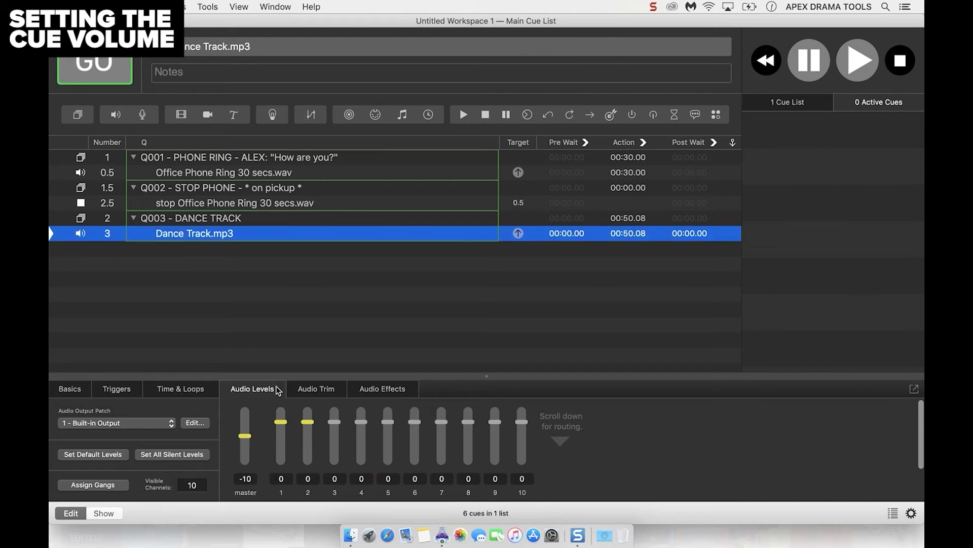
left_click(253, 222)
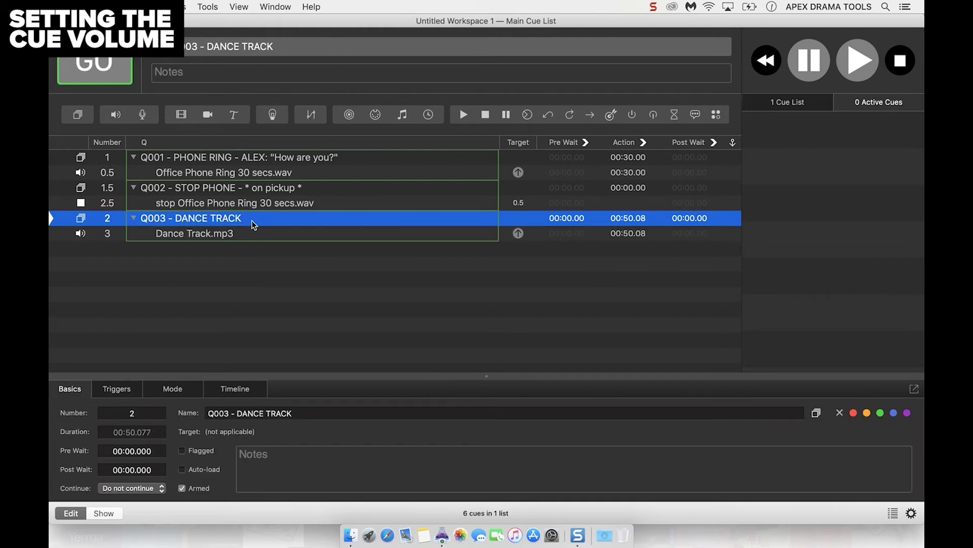
- Play the group, then add fade cue 4 inside the Q003 - DANCE TRACK group
key("space")
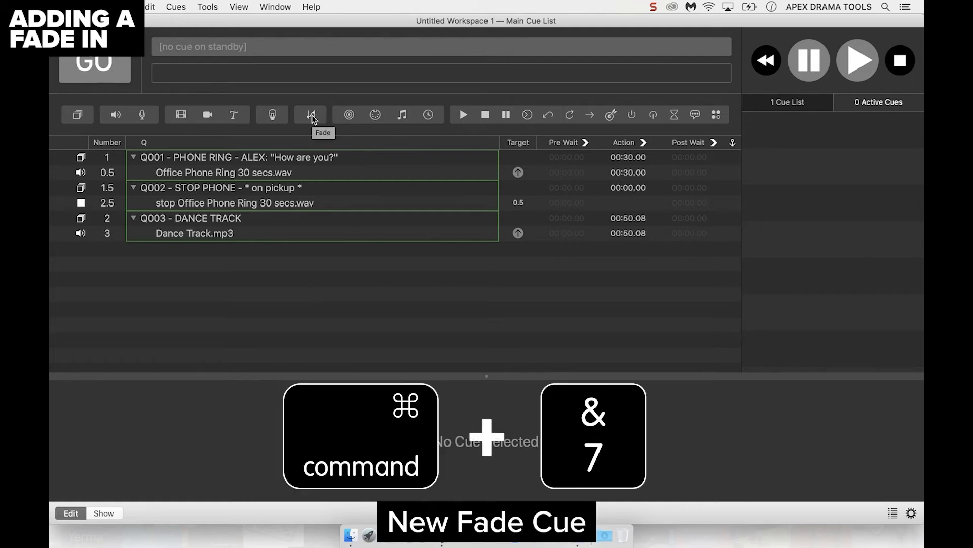
key("super+7")
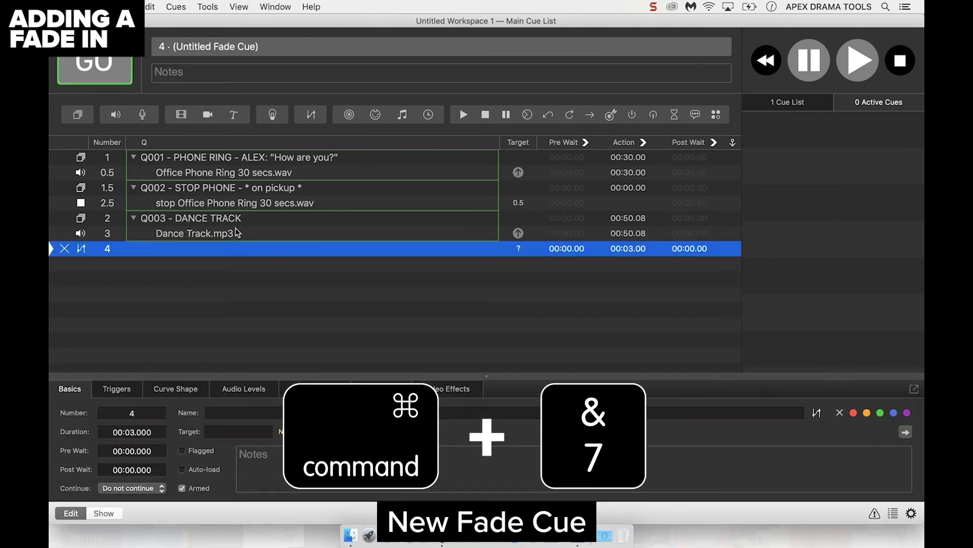
left_click(211, 257)
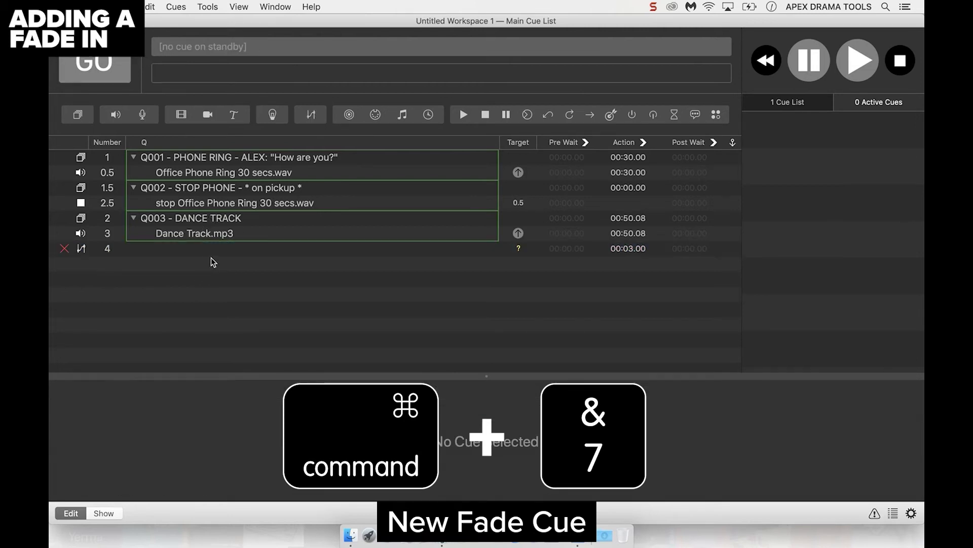
left_click(214, 251)
left_click_drag(206, 255, 214, 238)
left_click(200, 222)
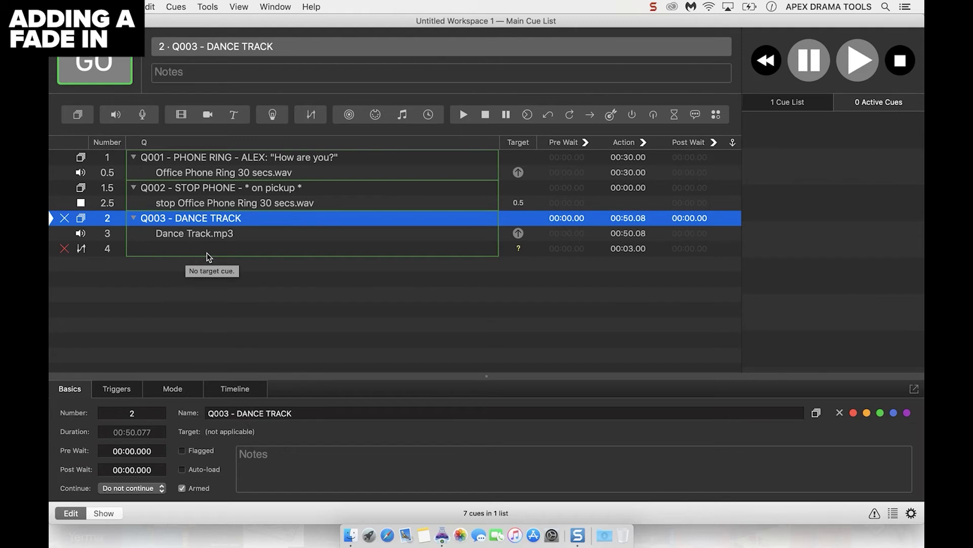
- Make fade cue 4 target Dance Track.mp3
left_click(209, 253)
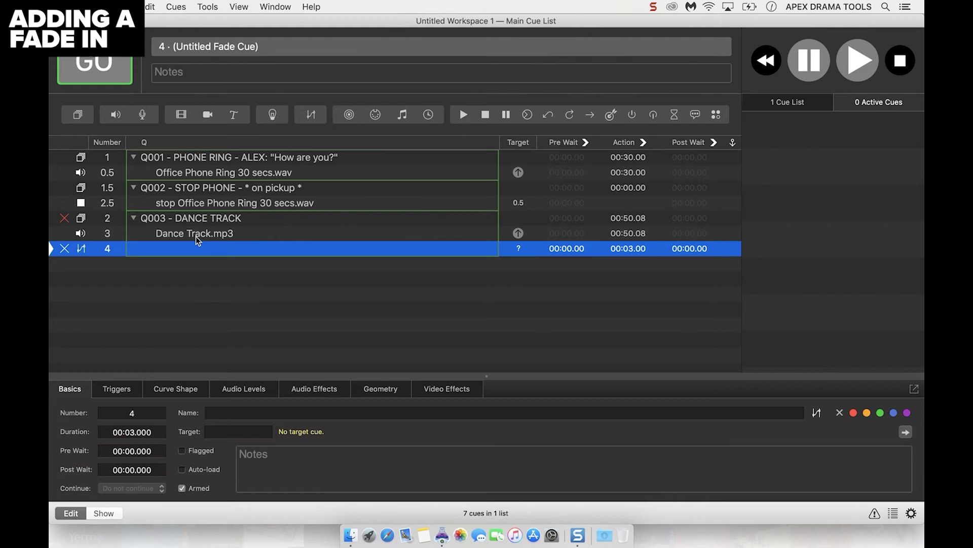
left_click_drag(196, 237, 197, 251)
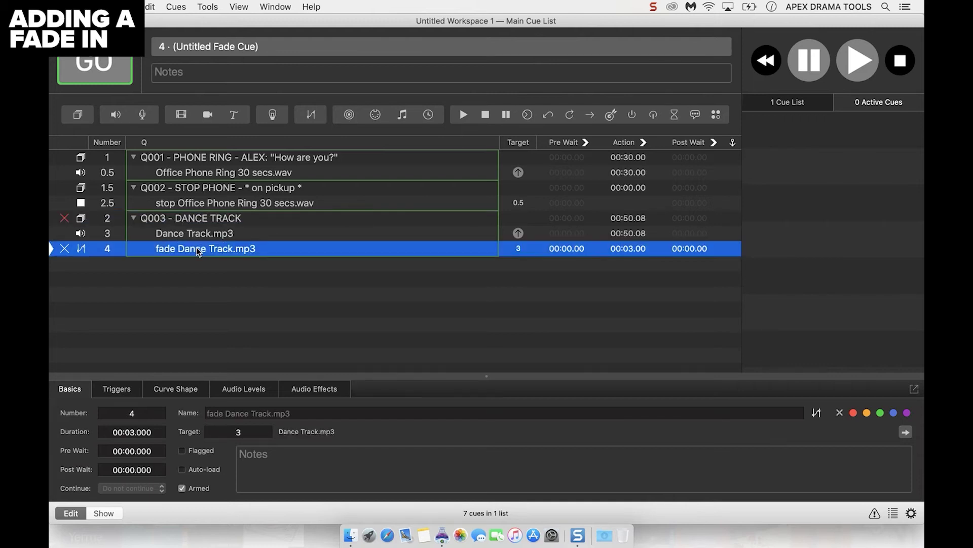
key("super+z")
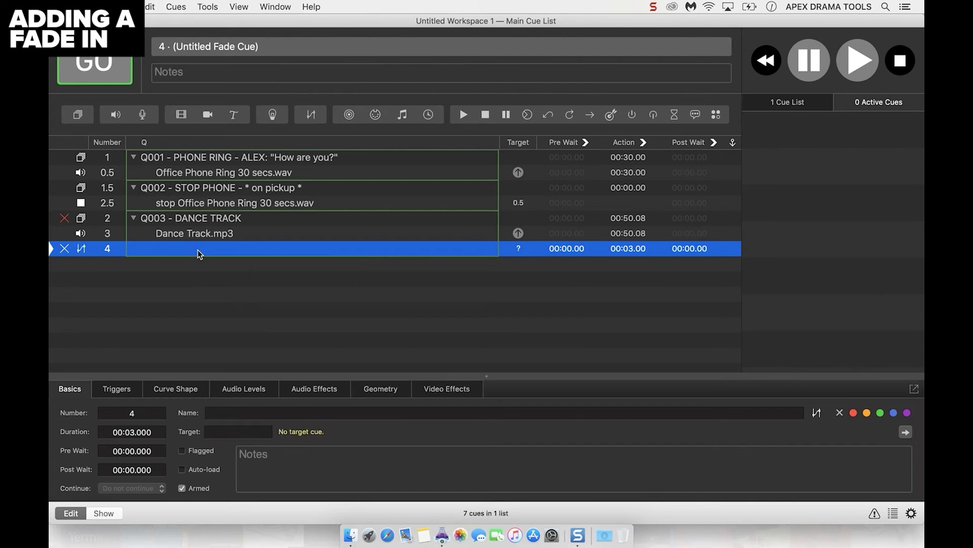
left_click_drag(202, 237, 202, 243)
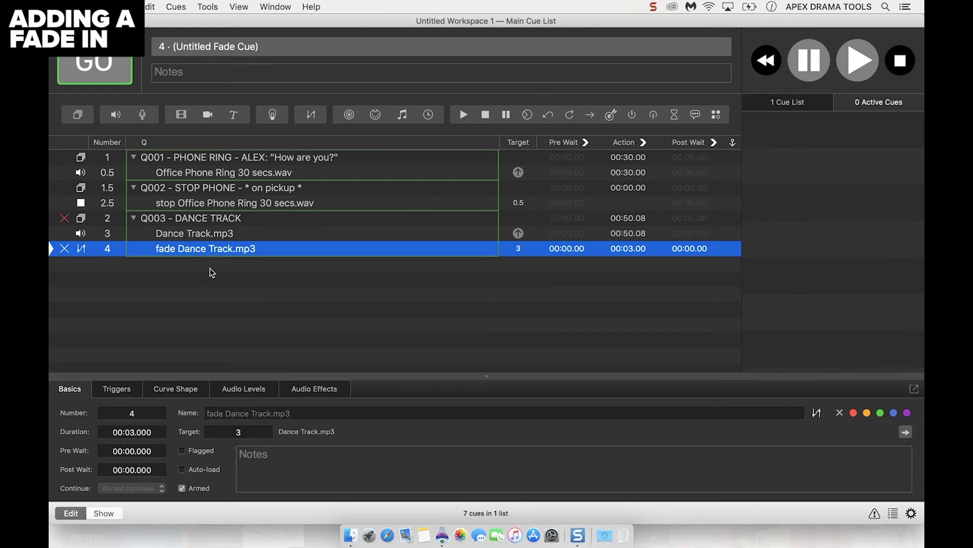
left_click(72, 285)
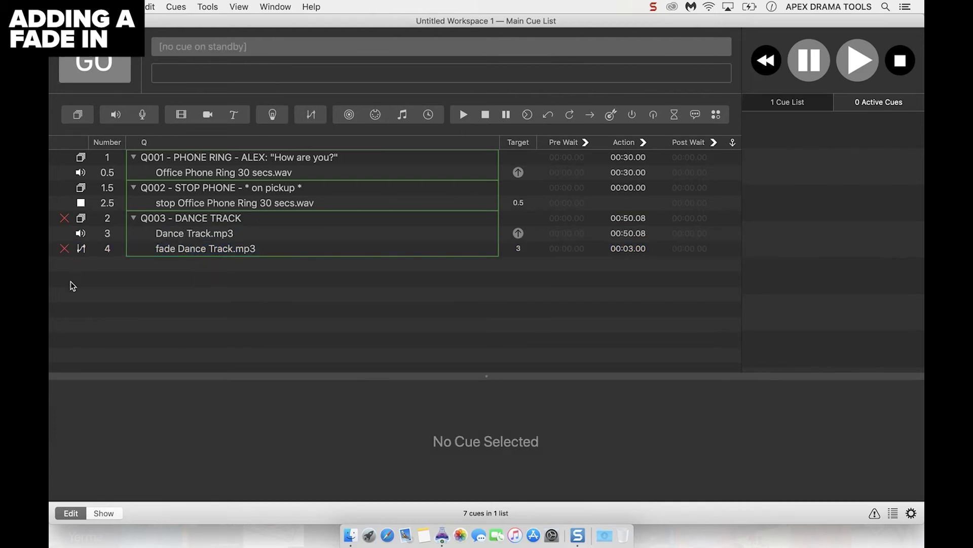
- Set the fade Dance Track.mp3 cue's master fade level from -INF to -10
left_click(221, 252)
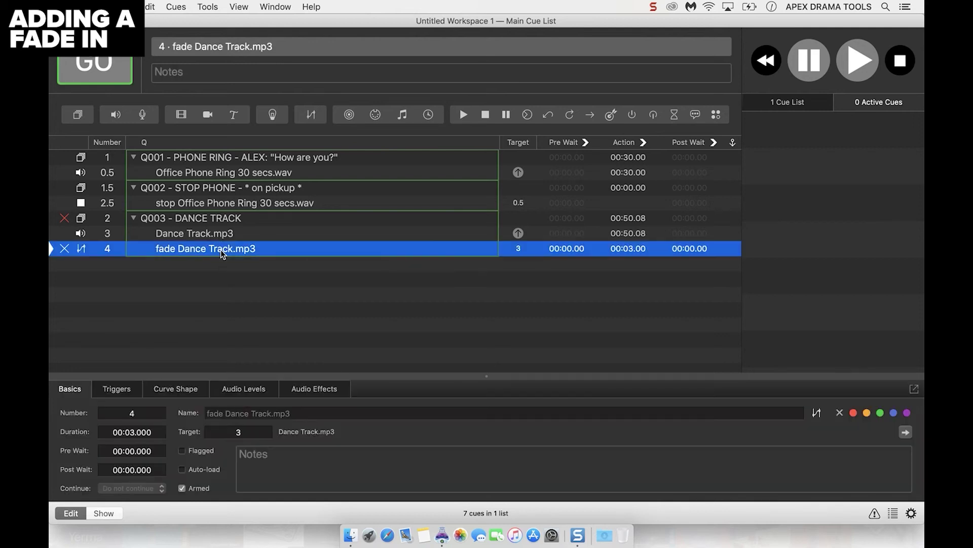
left_click(239, 396)
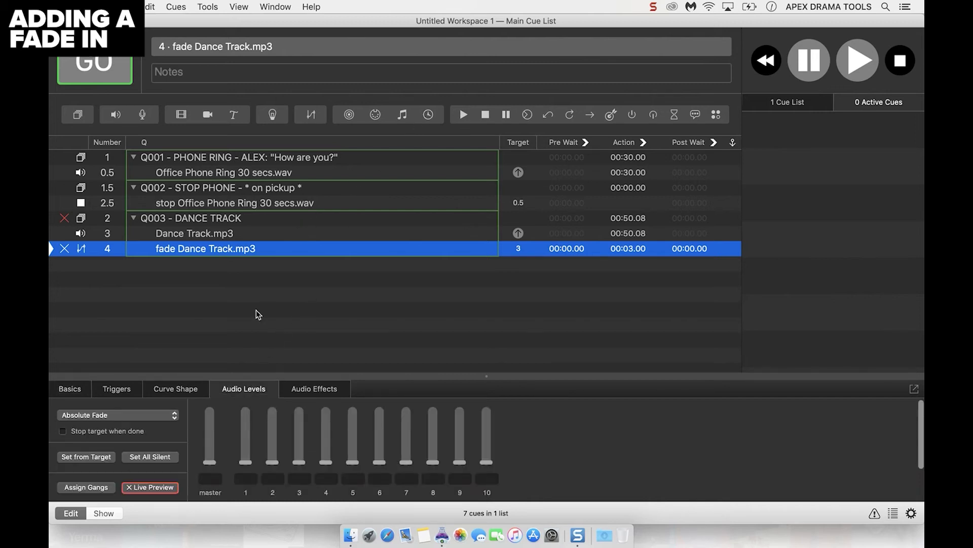
left_click(215, 479)
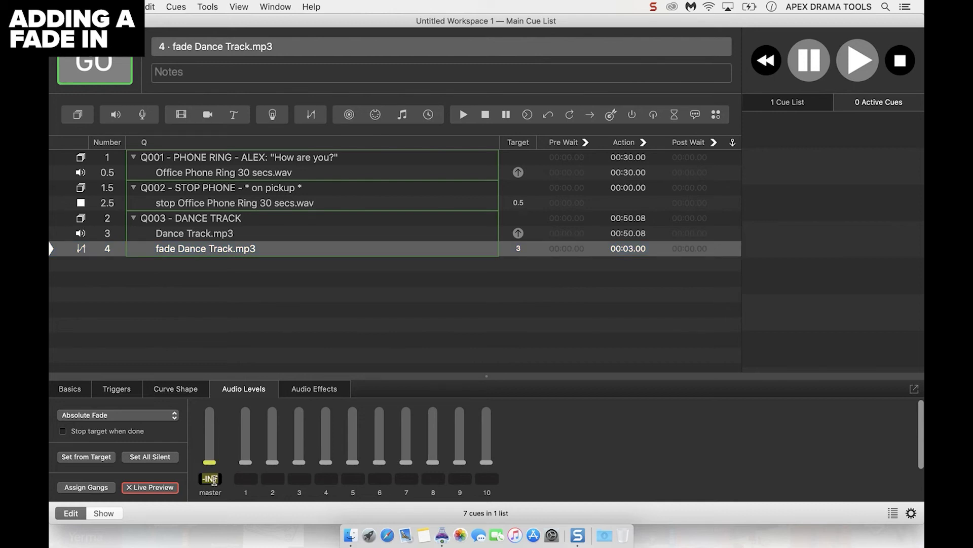
key("BackSpace")
type("-10")
key("Return")
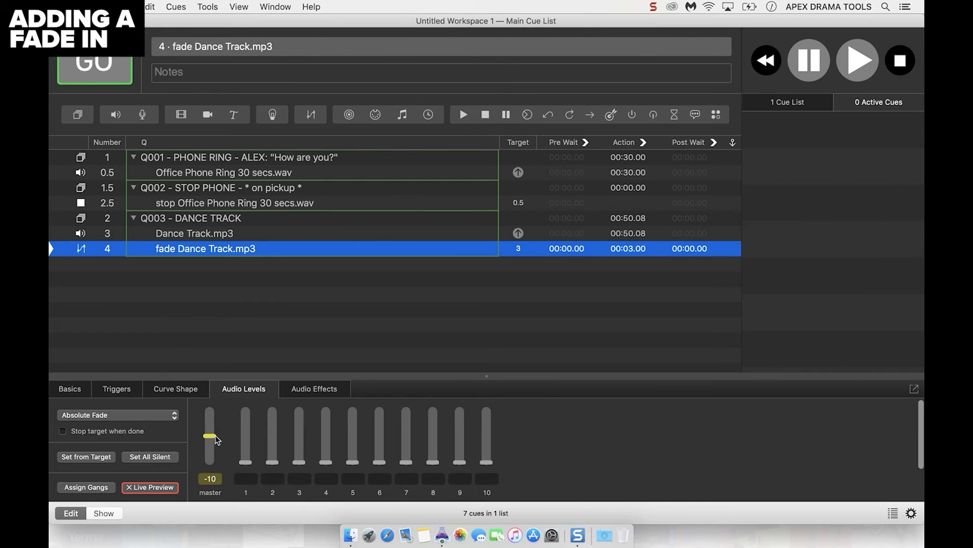
- Change the fade cue's duration from 3 to 5 seconds in the cue list
key("d")
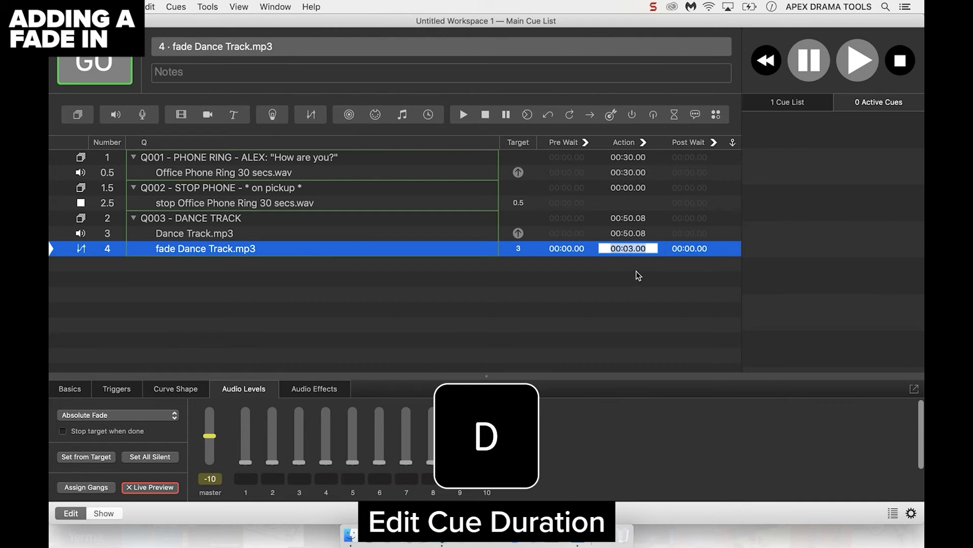
type("3")
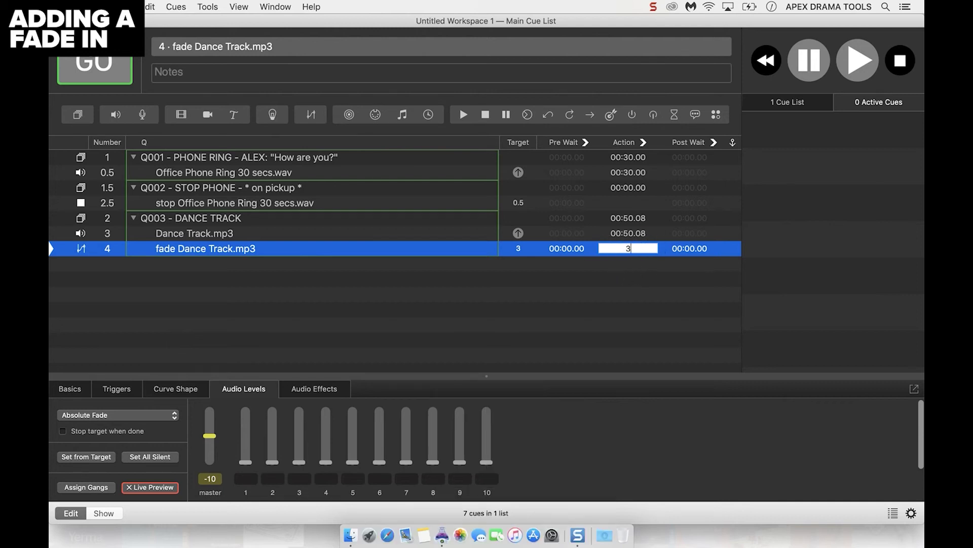
key("Return")
double_click(628, 248)
type("5")
key("Return")
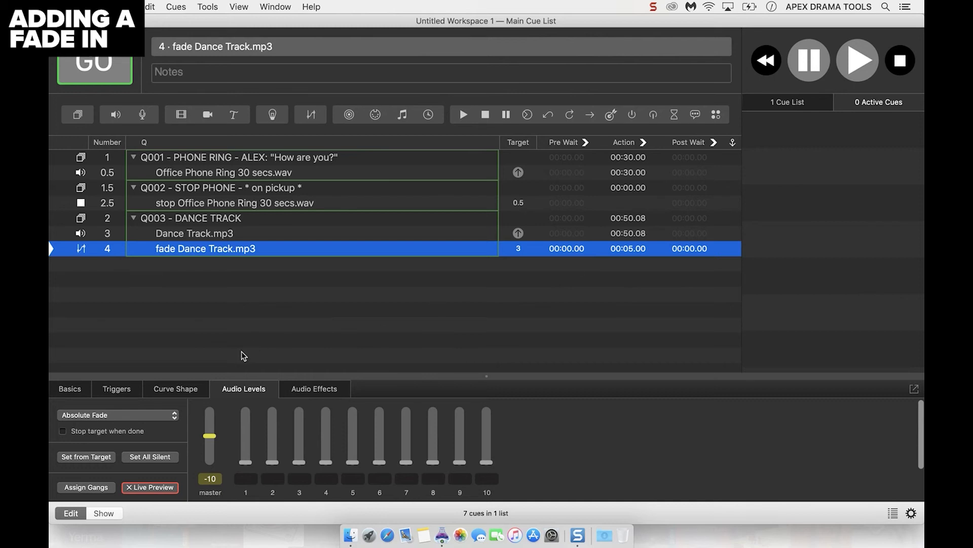
- Re-enter the fade duration as 5 seconds in the curve settings and deselect the cues
left_click(163, 398)
left_click(132, 451)
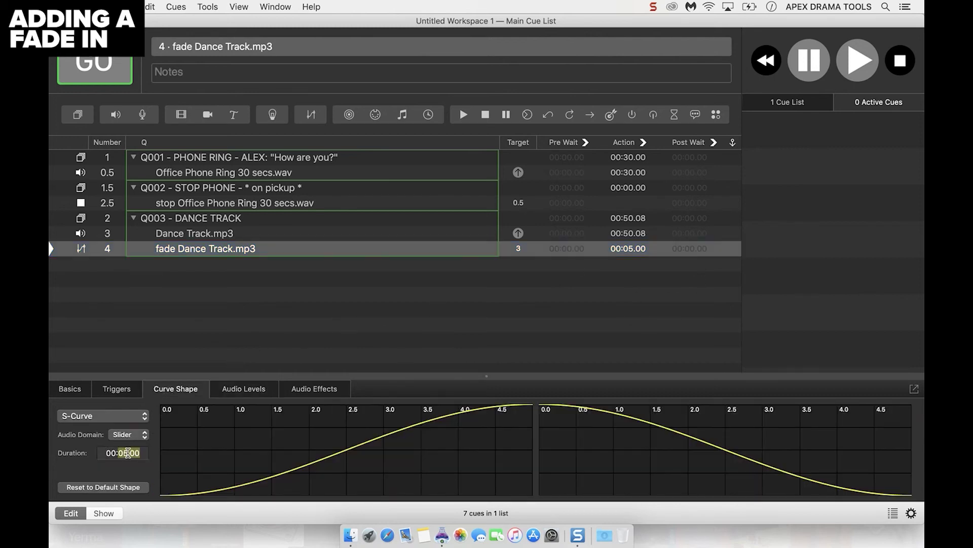
type("3")
key("Return")
left_click(133, 455)
type("5")
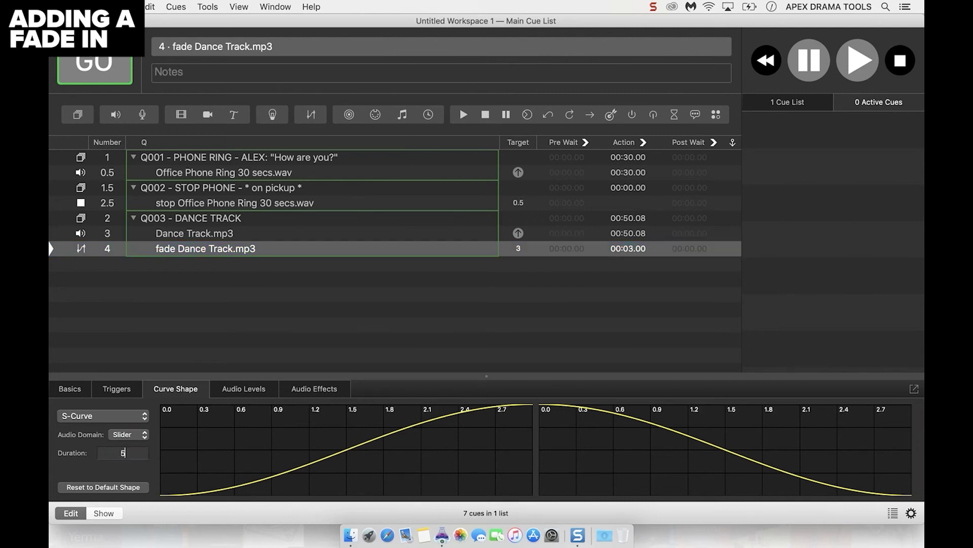
key("Return")
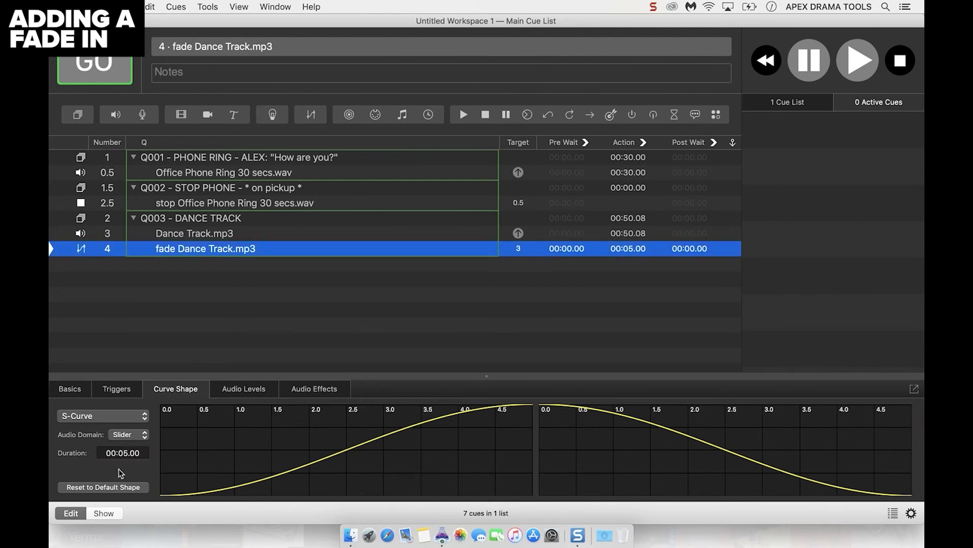
double_click(629, 248)
left_click(623, 276)
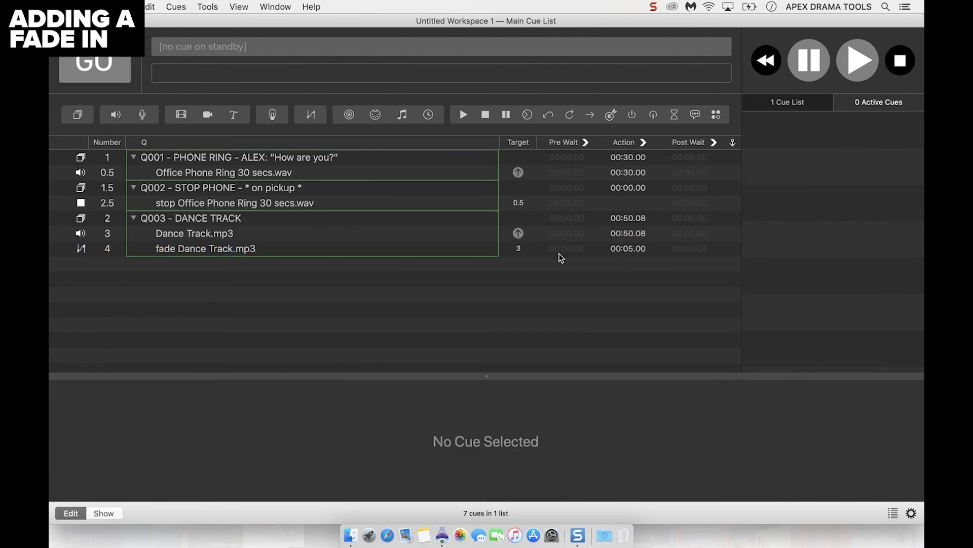
left_click(476, 252)
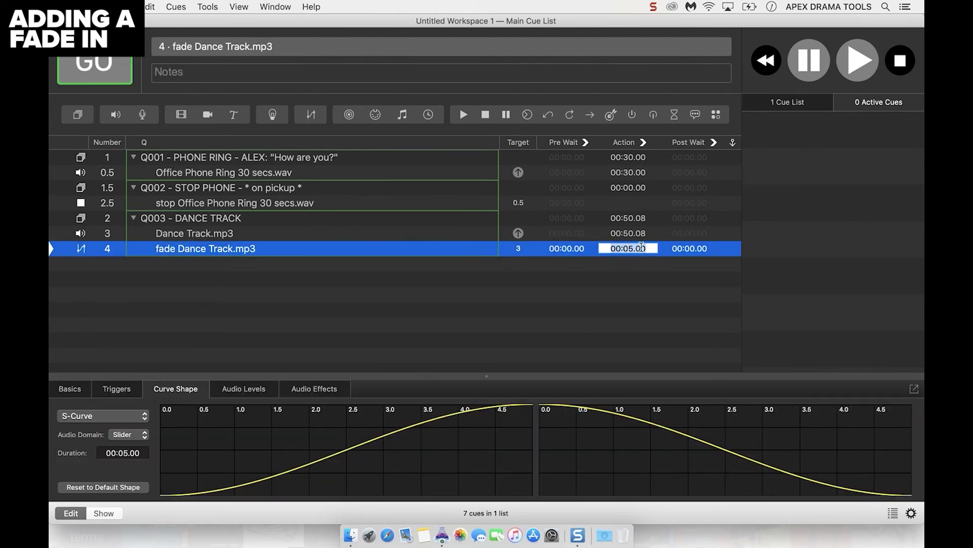
left_click(608, 281)
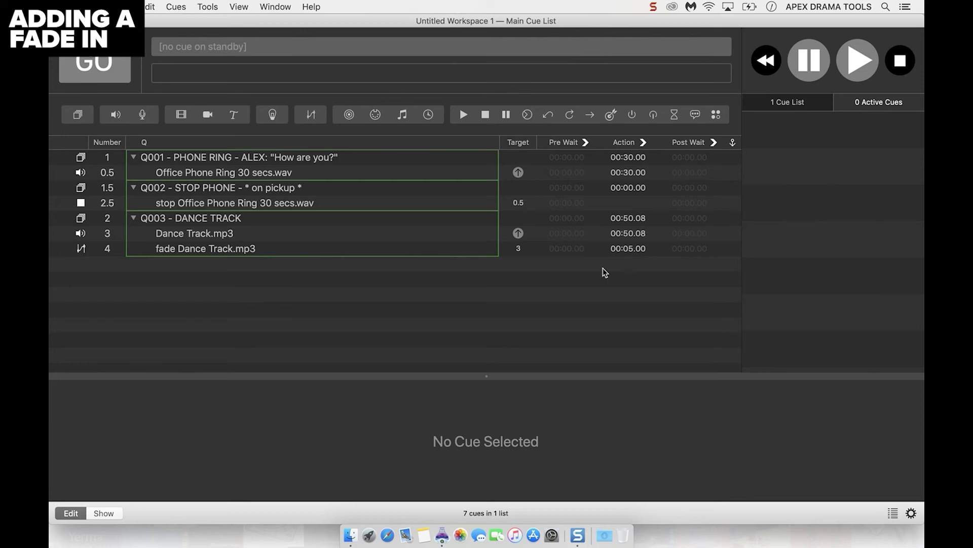
- Pull Dance Track.mp3's master level all the way down to silence
left_click(227, 235)
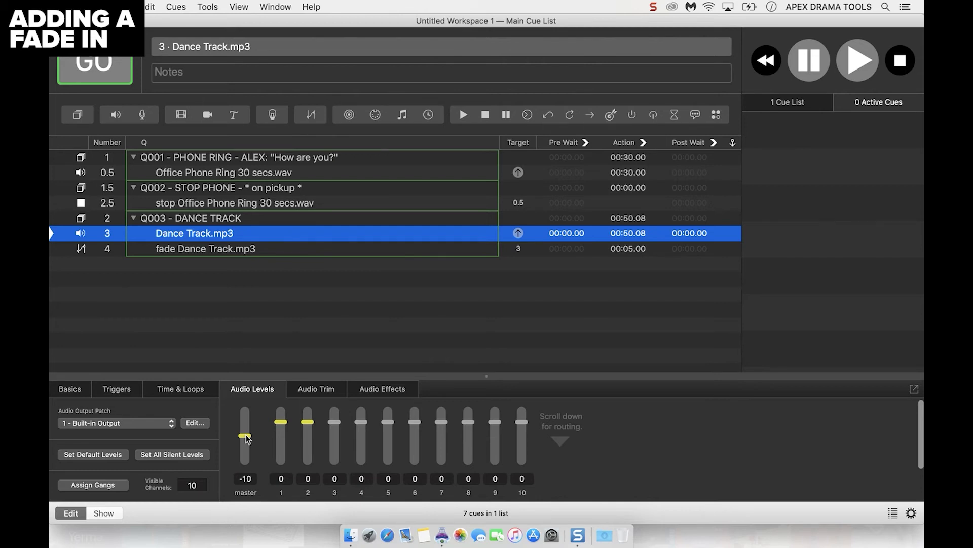
left_click_drag(246, 437, 245, 463)
left_click(232, 223)
left_click(219, 237)
left_click(214, 252)
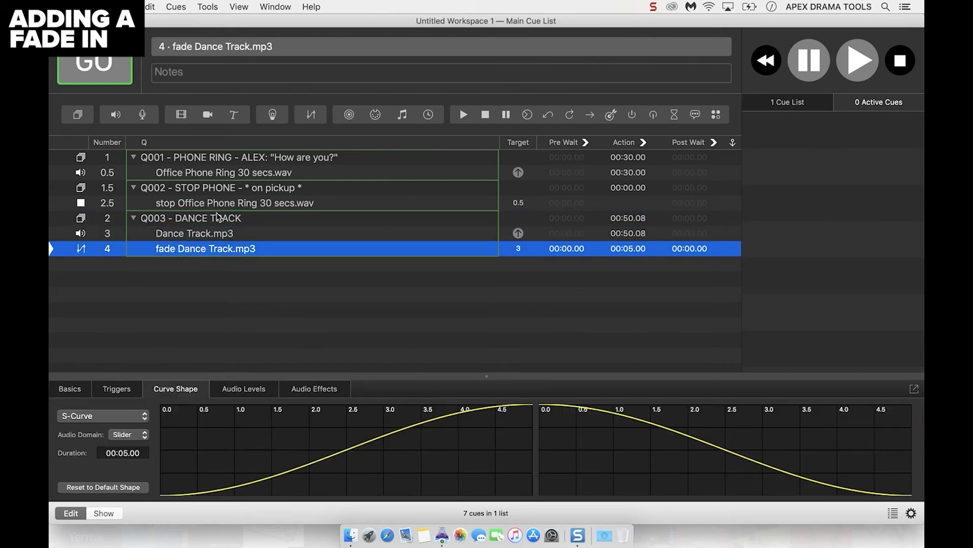
- Play the Q003 - DANCE TRACK group to test the fade-in, then stop it
left_click(217, 219)
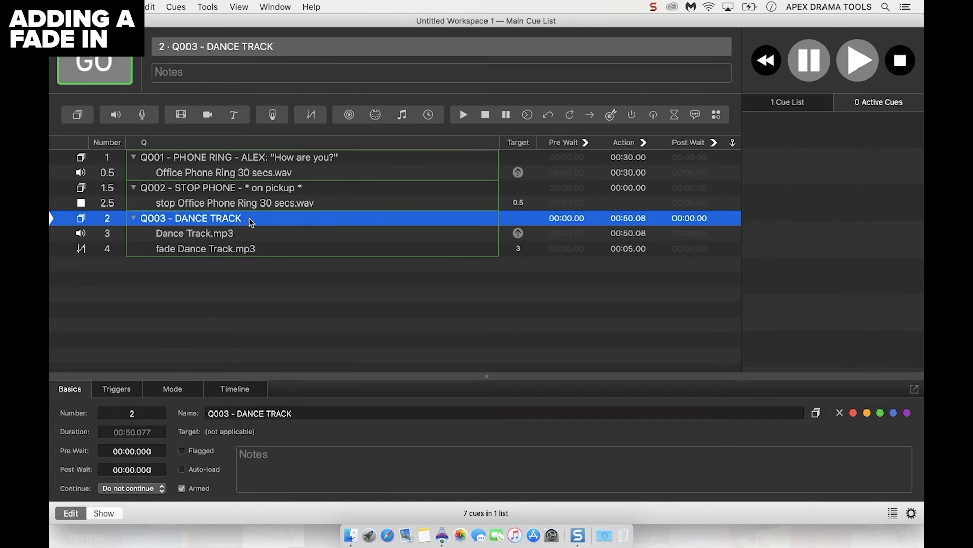
key("space")
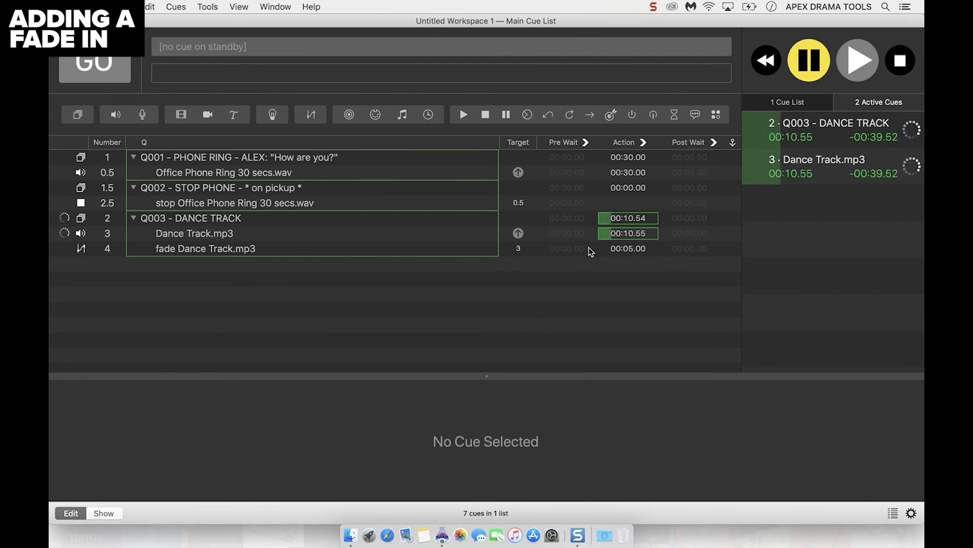
key("Escape")
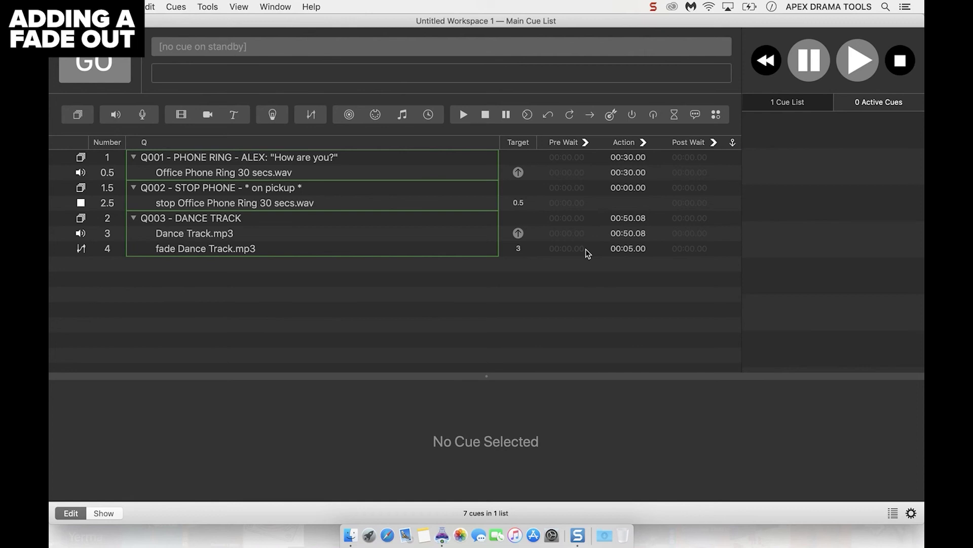
- Add group cue 5 named 'Q004 - FADE OUT DANCE TRACK'
left_click(323, 225)
key("super+0")
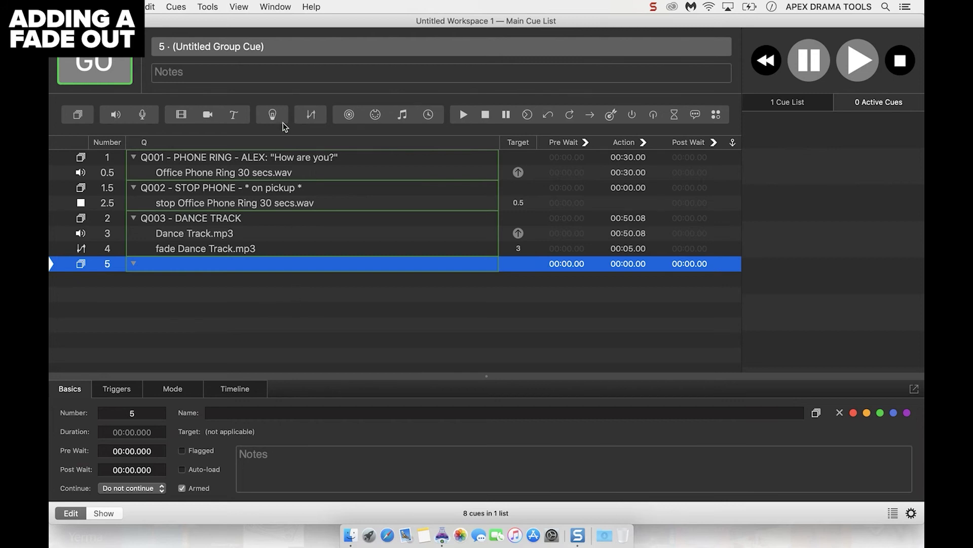
double_click(201, 266)
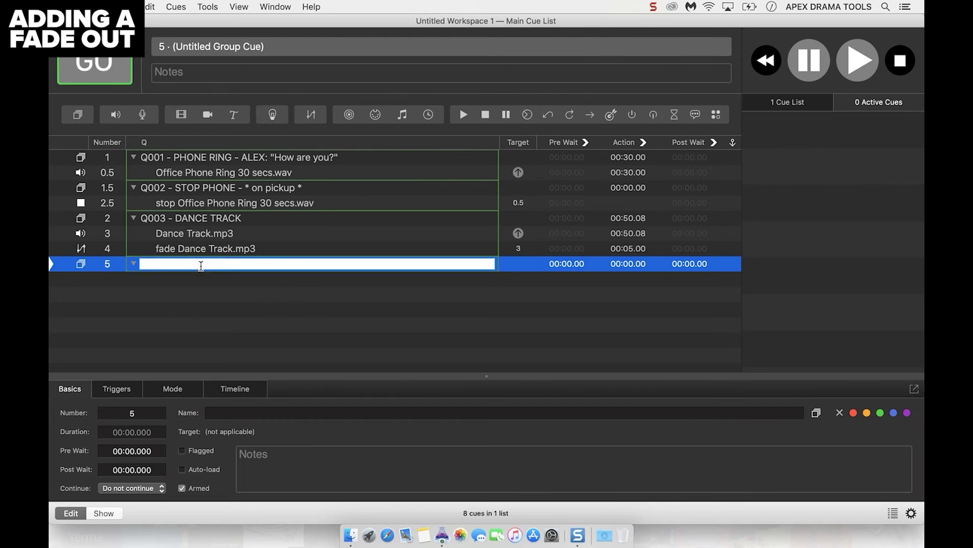
type("Q004 - FADE OUT DANCE TRA")
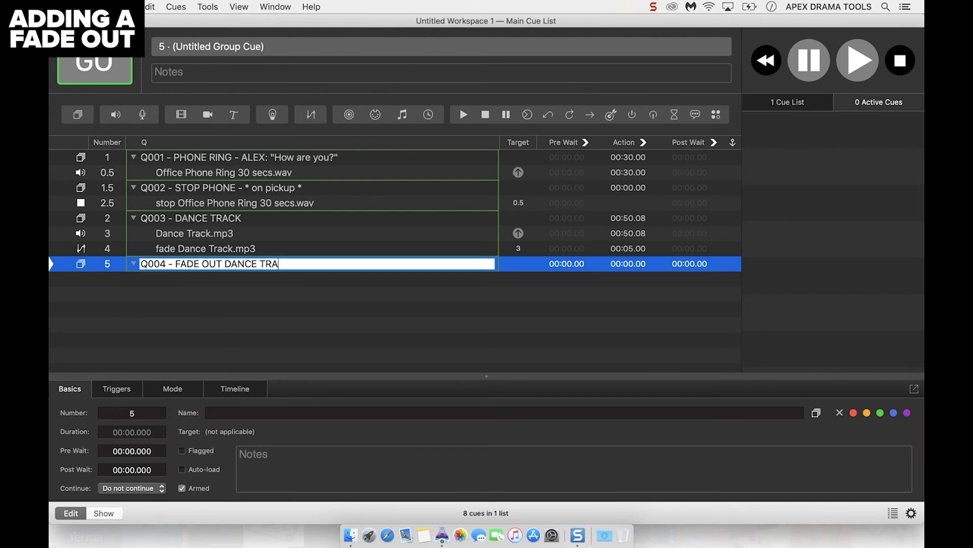
type("CK")
key("Return")
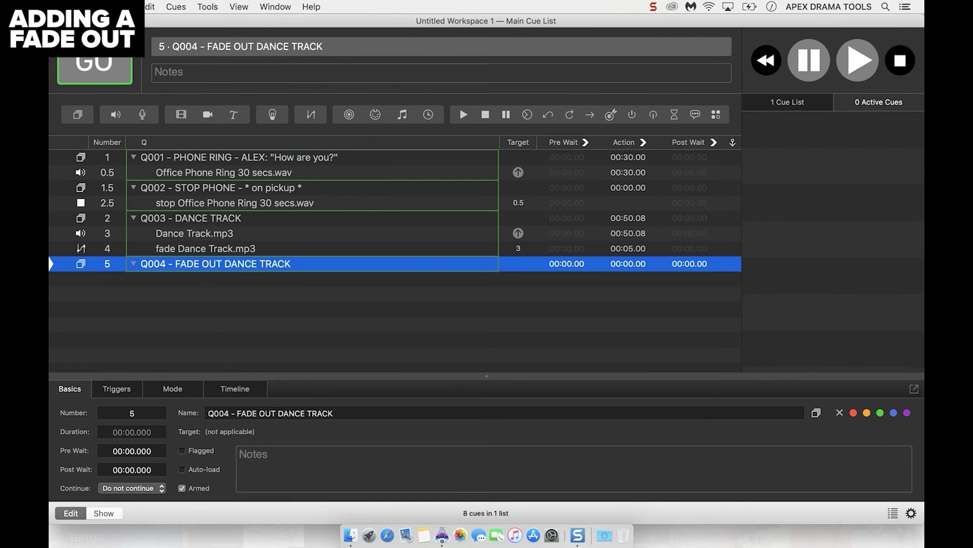
- Add fade cue 6 inside the new Q004 group
left_click(318, 118)
left_click_drag(233, 281, 248, 270)
left_click(221, 280)
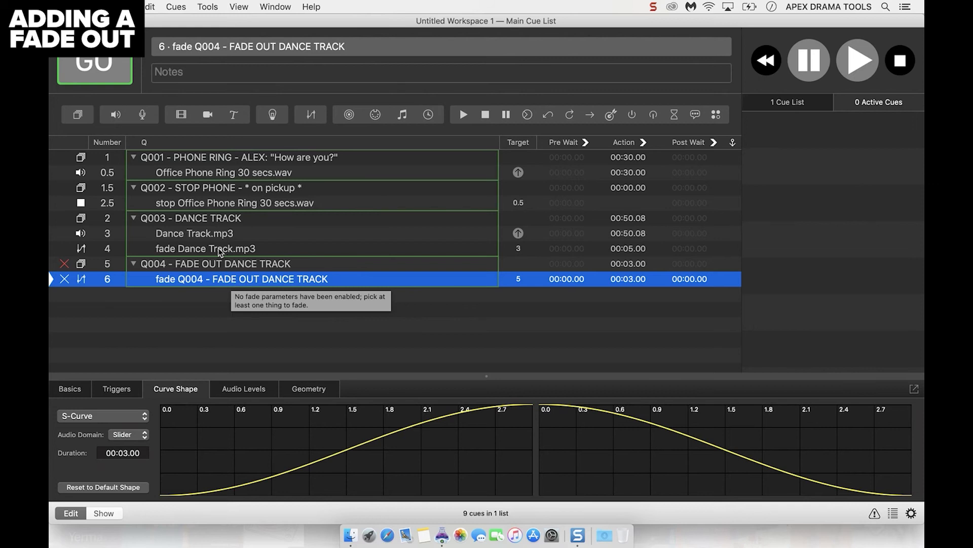
- Point fade cue 6 at Dance Track.mp3 (cue 3) and give it a 5-second duration
left_click(202, 235)
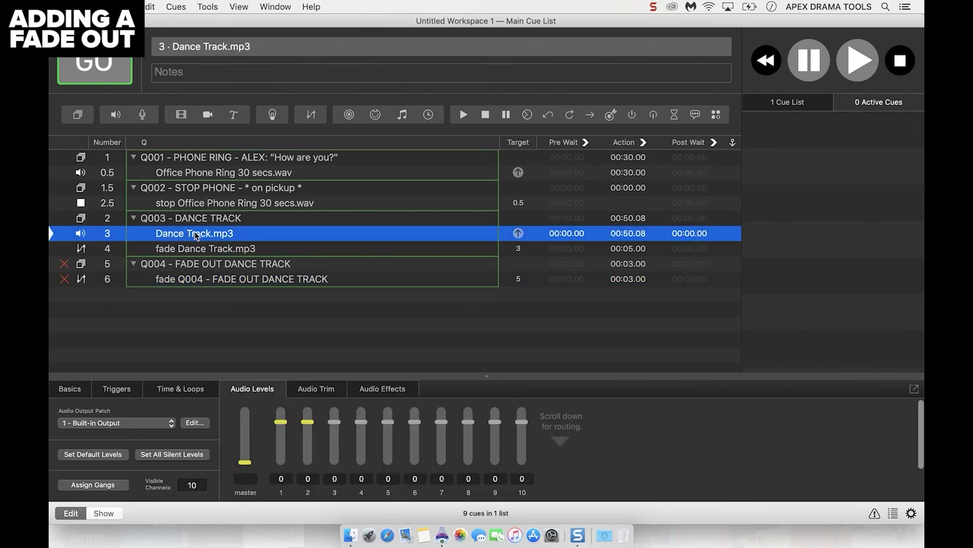
left_click_drag(203, 238, 229, 282)
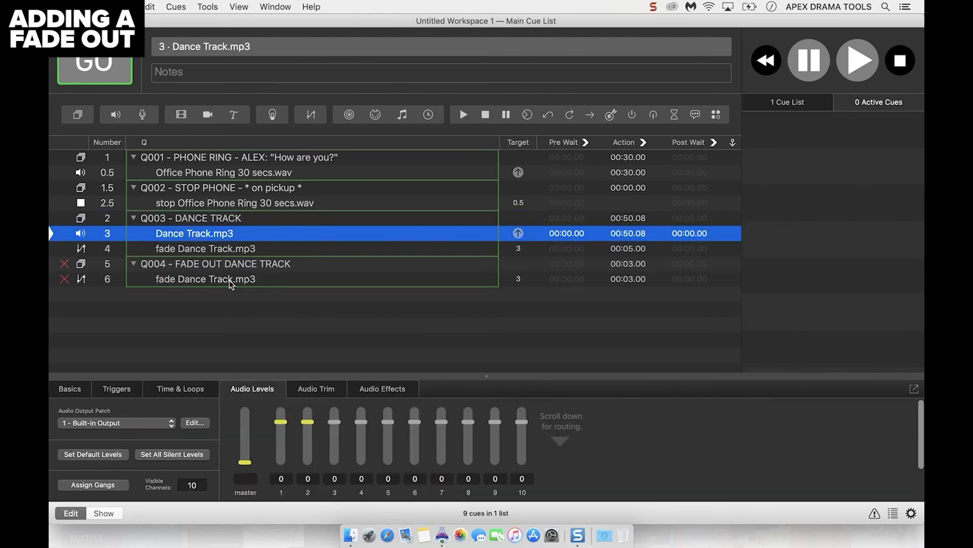
left_click(221, 282)
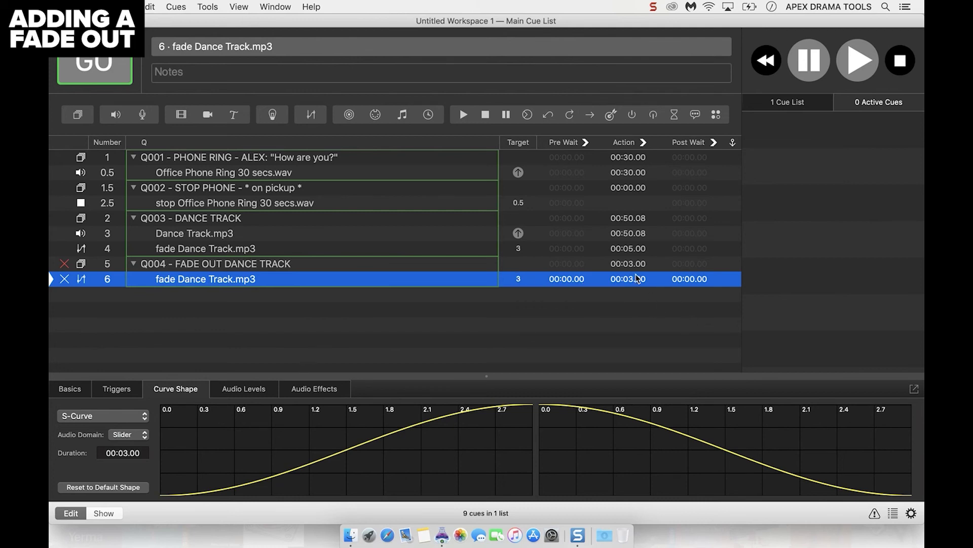
double_click(633, 279)
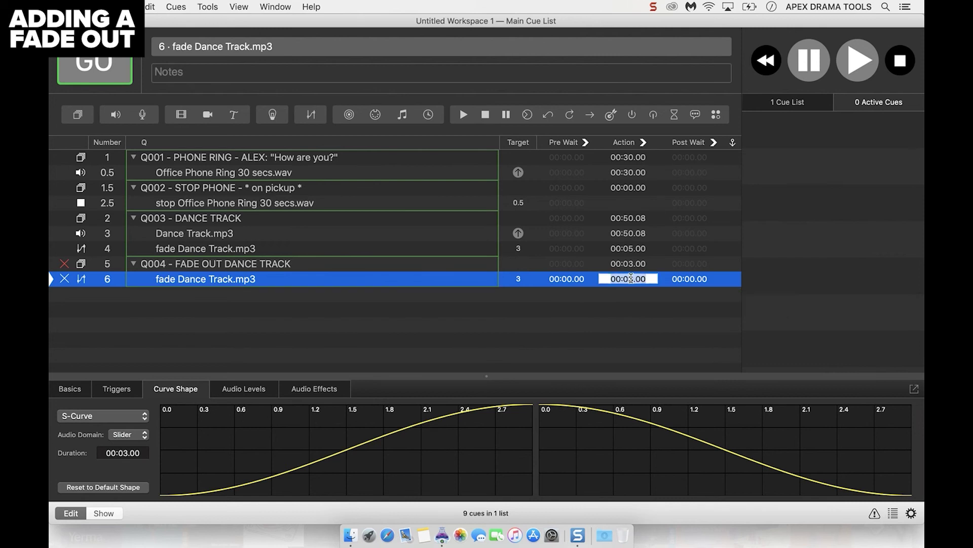
type("5")
key("Return")
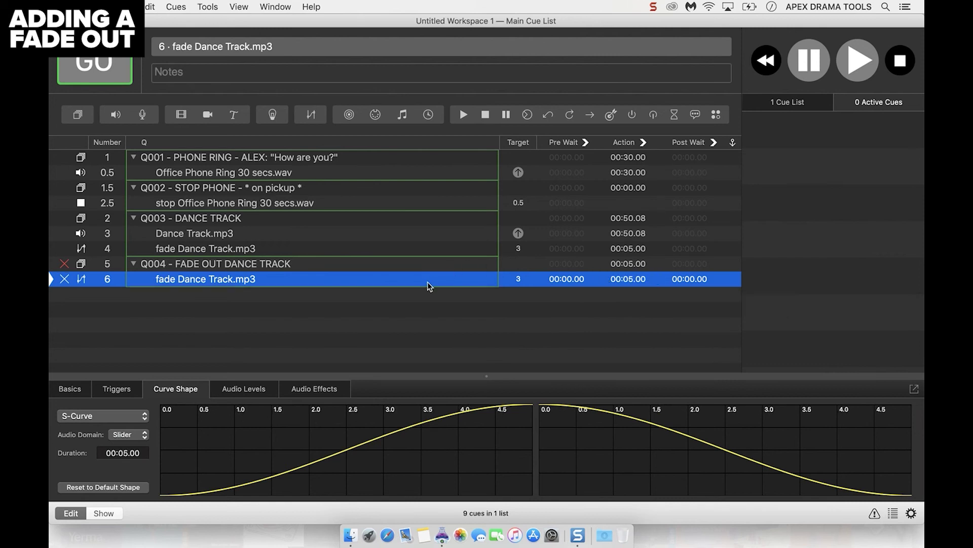
- Make cue 6 an Absolute Fade to -INF master with Stop target when done ticked
left_click(245, 394)
left_click(174, 417)
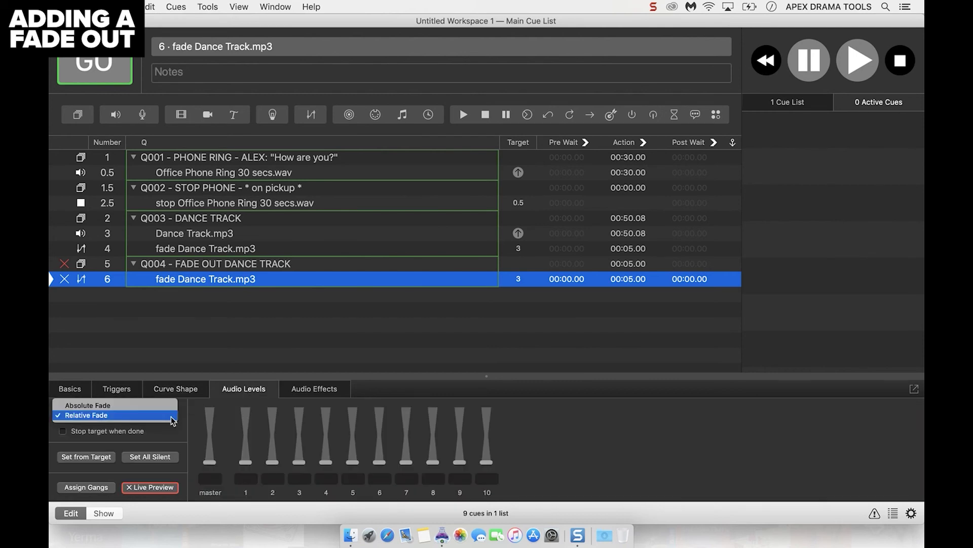
left_click(151, 409)
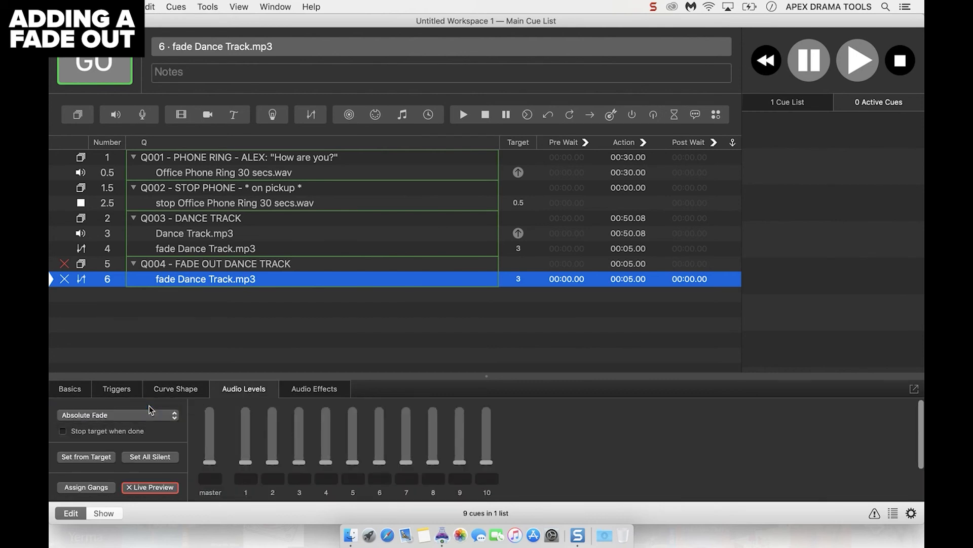
left_click(100, 434)
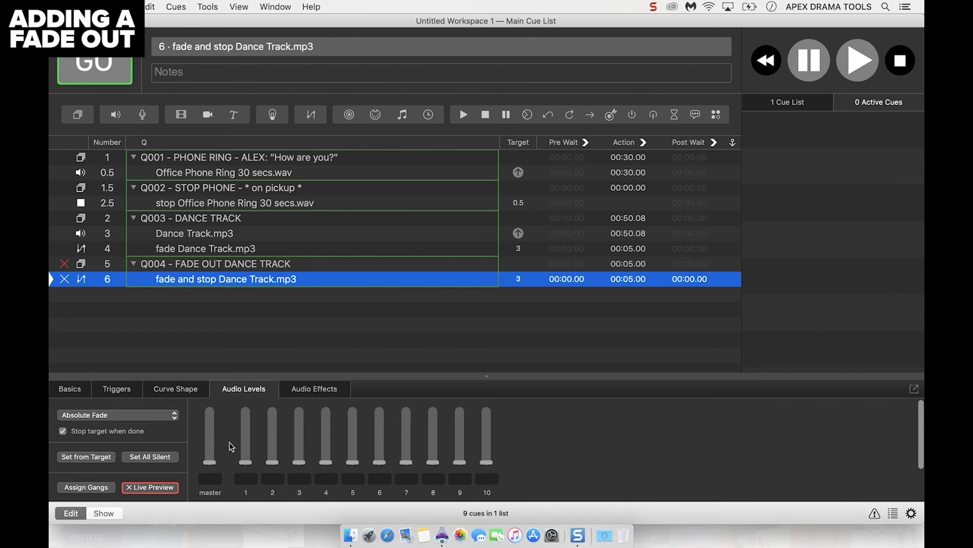
left_click(210, 462)
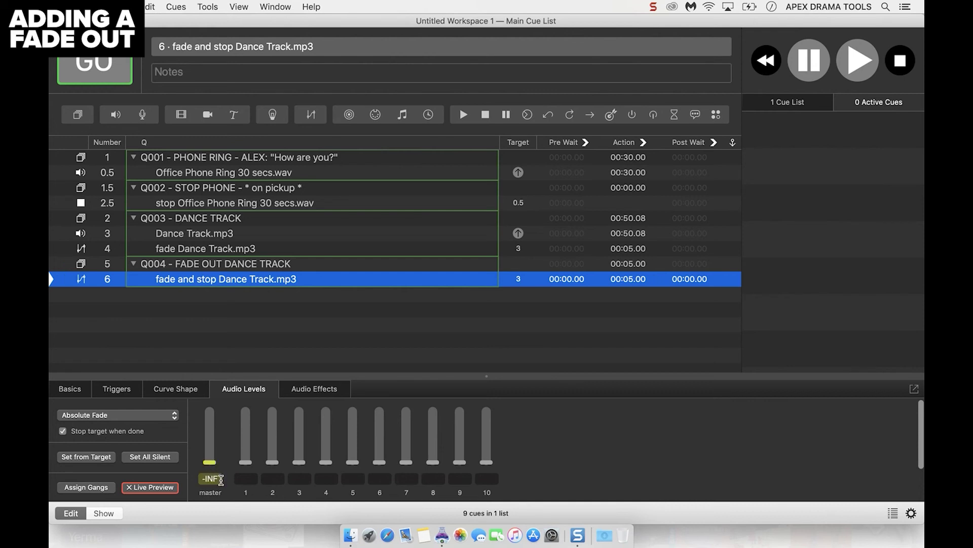
left_click_drag(210, 463, 213, 496)
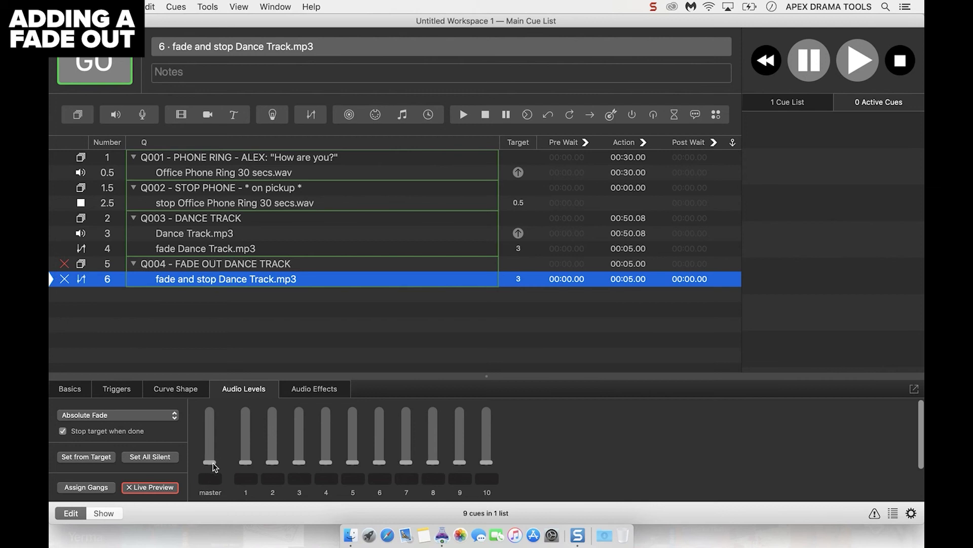
left_click(213, 463)
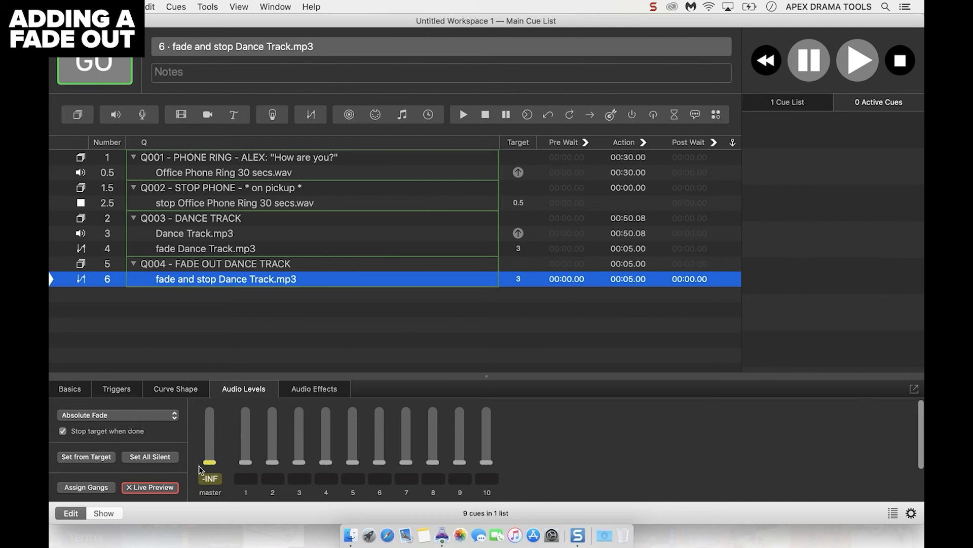
left_click(229, 222)
key("space")
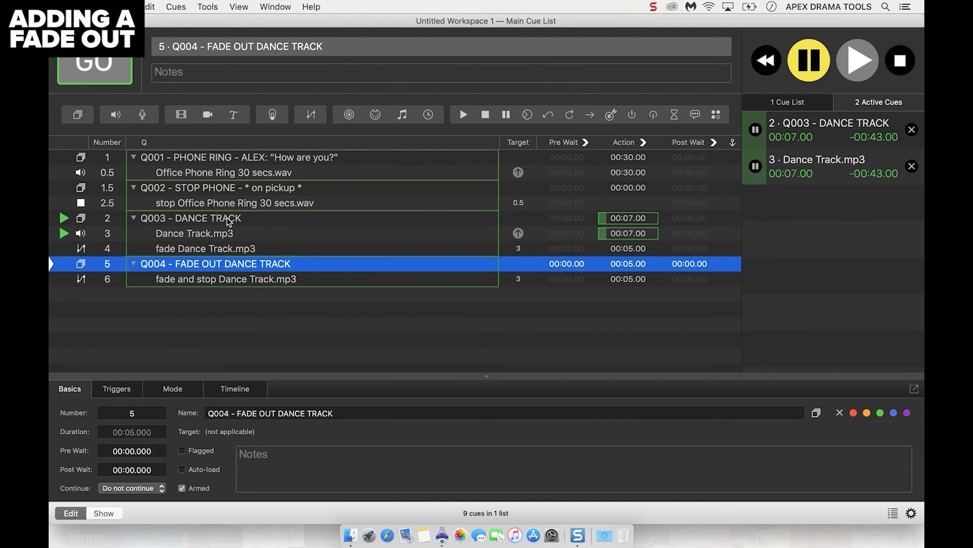
key("space")
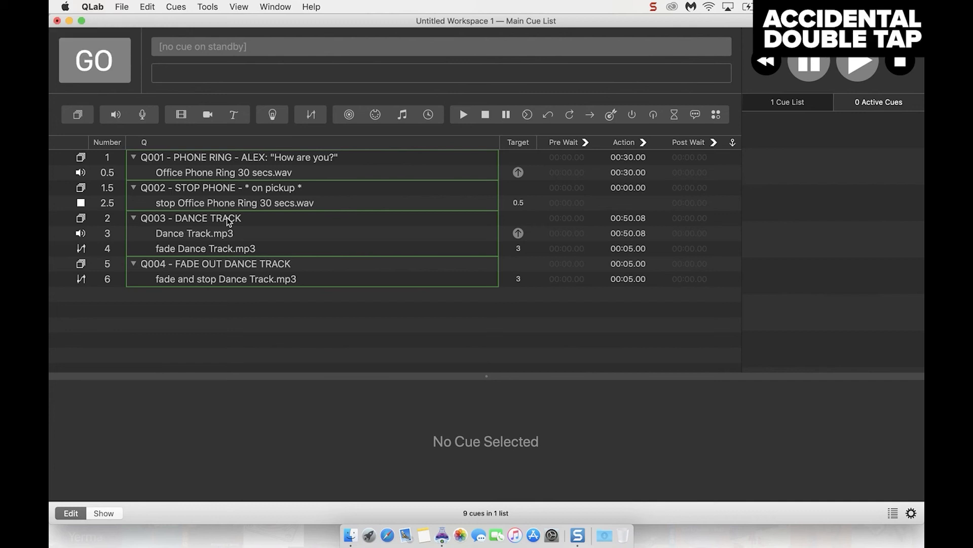
left_click(214, 221)
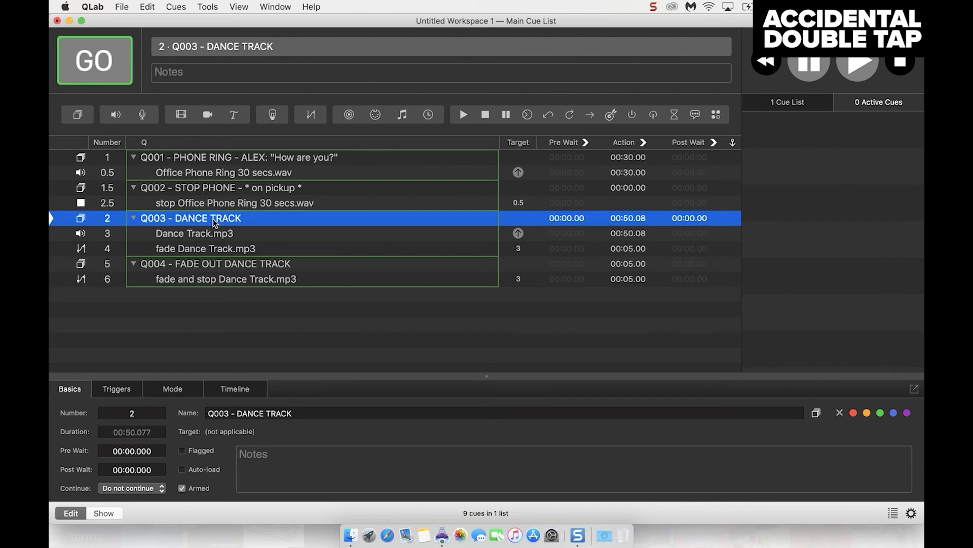
key("space")
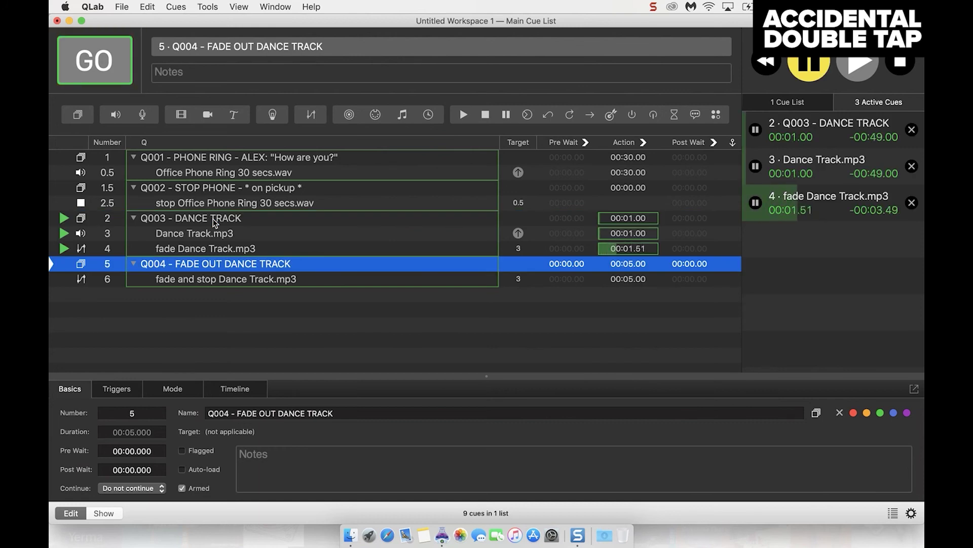
key("Escape")
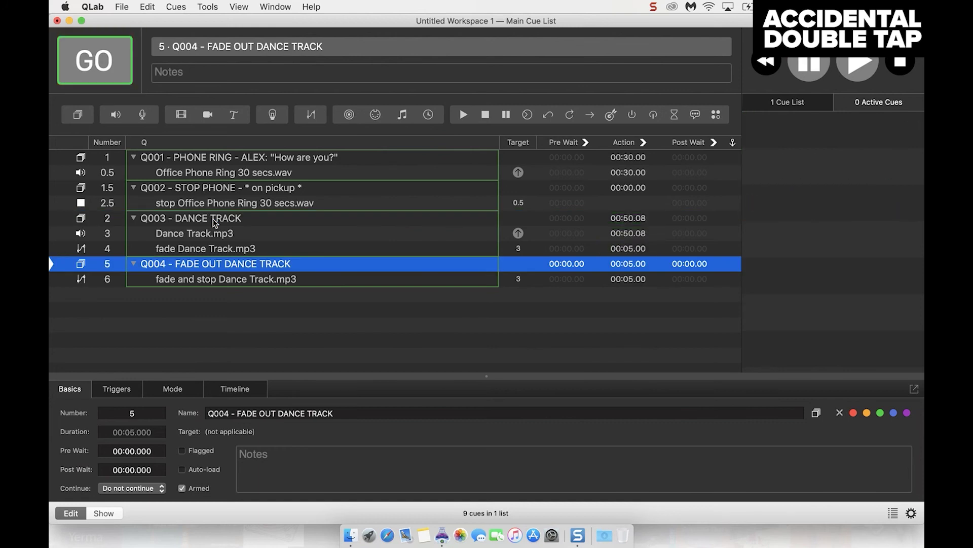
left_click(215, 223)
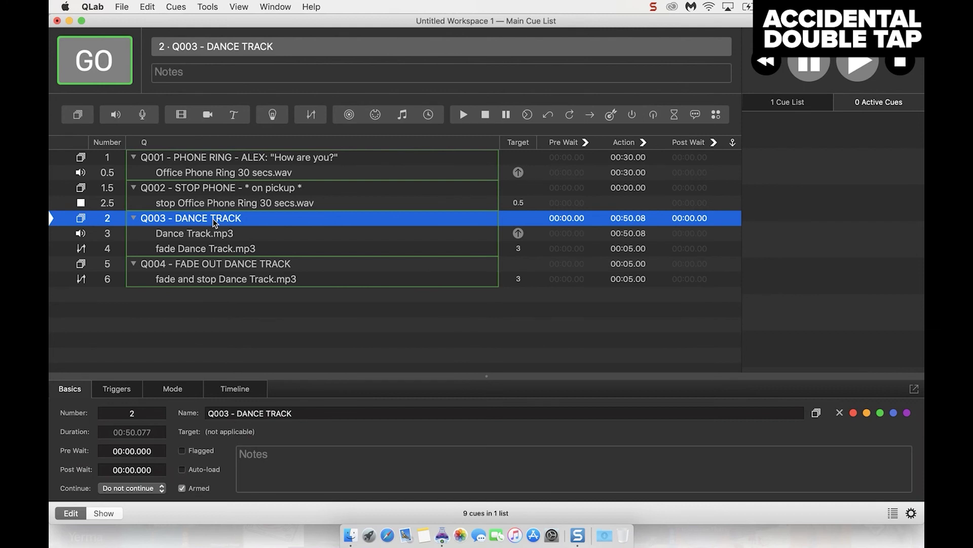
key("space")
key("space")
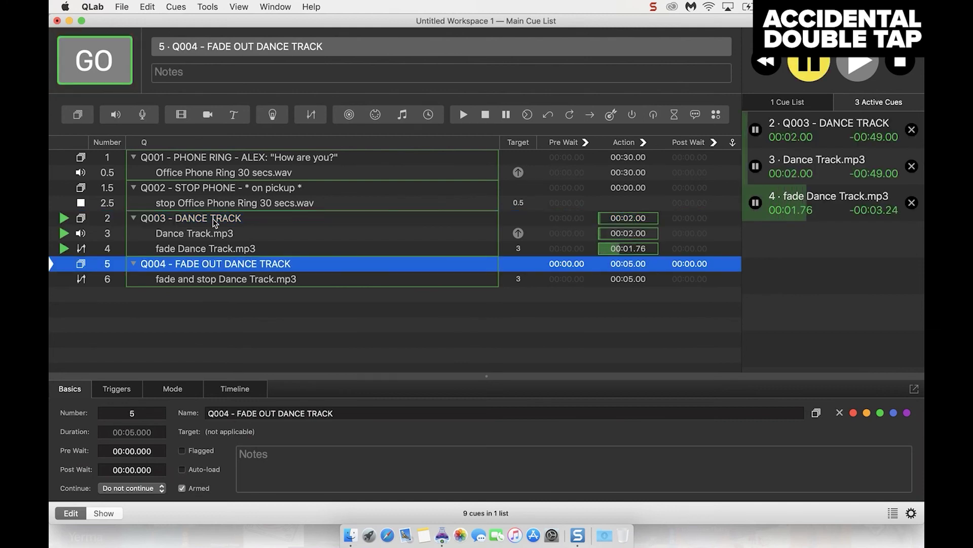
key("Escape")
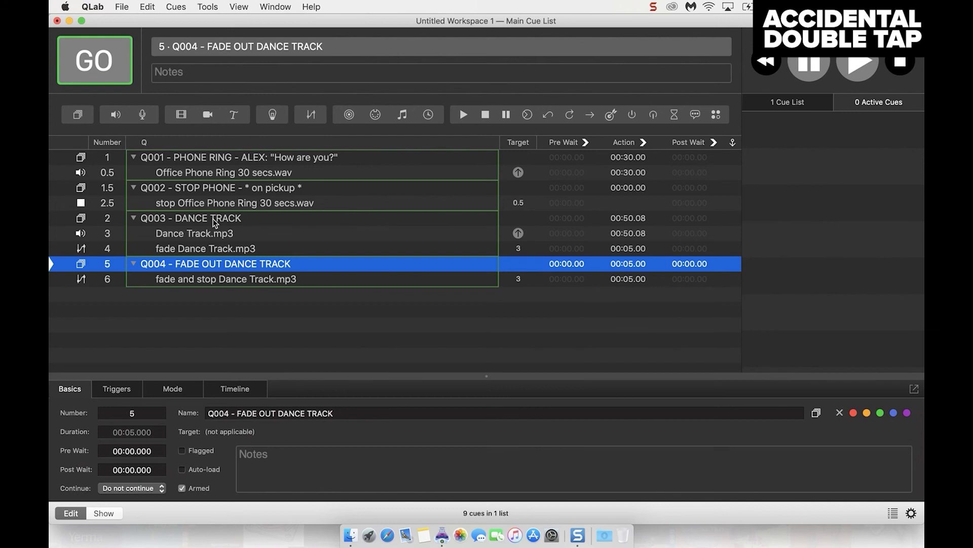
left_click(208, 221)
key("space")
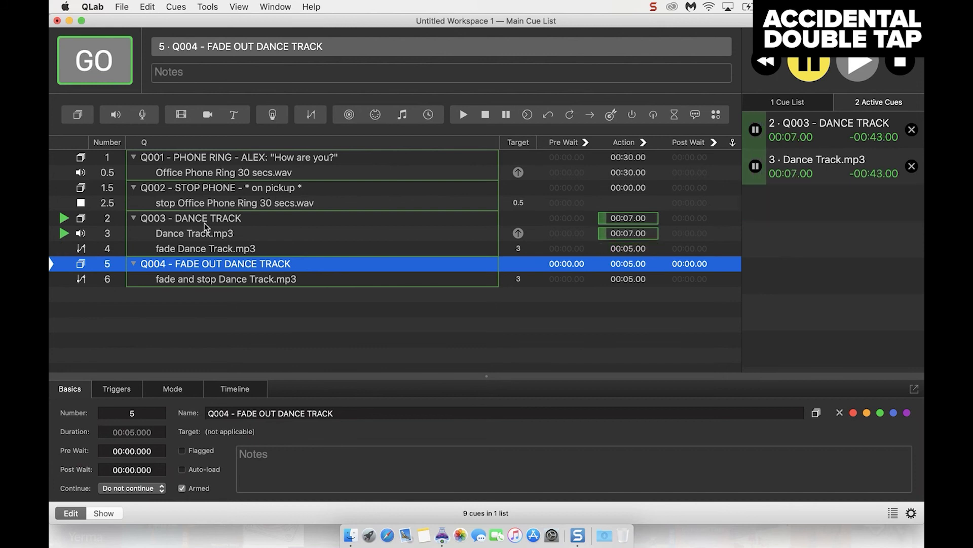
key("Escape")
left_click(205, 223)
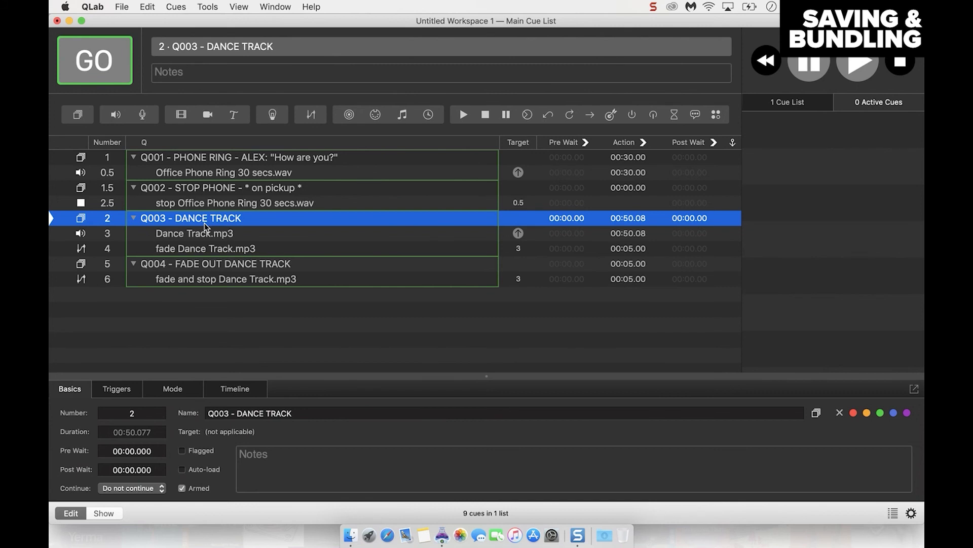
- Bundle the workspace with its media as 'SESSION 1' into the QLAB SOUND CUES folder
left_click(123, 6)
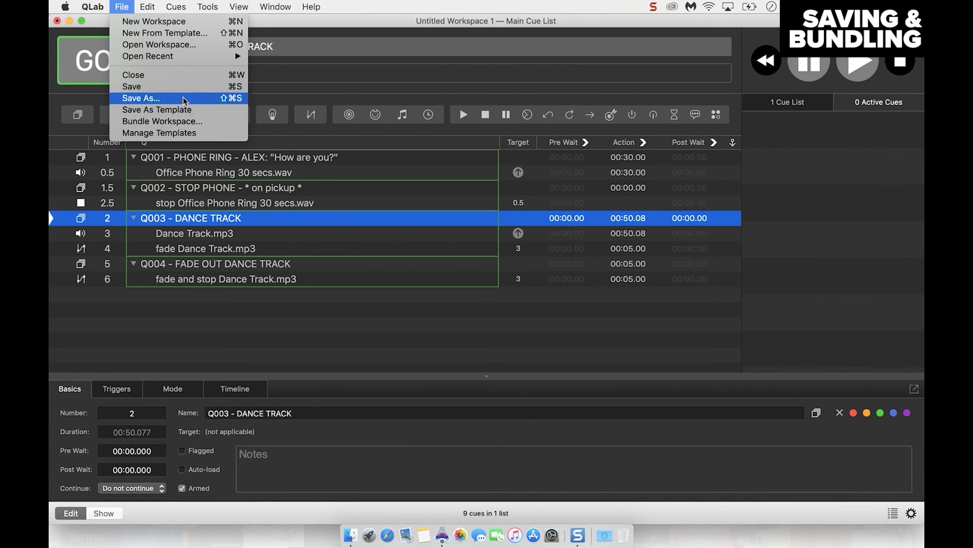
left_click(184, 101)
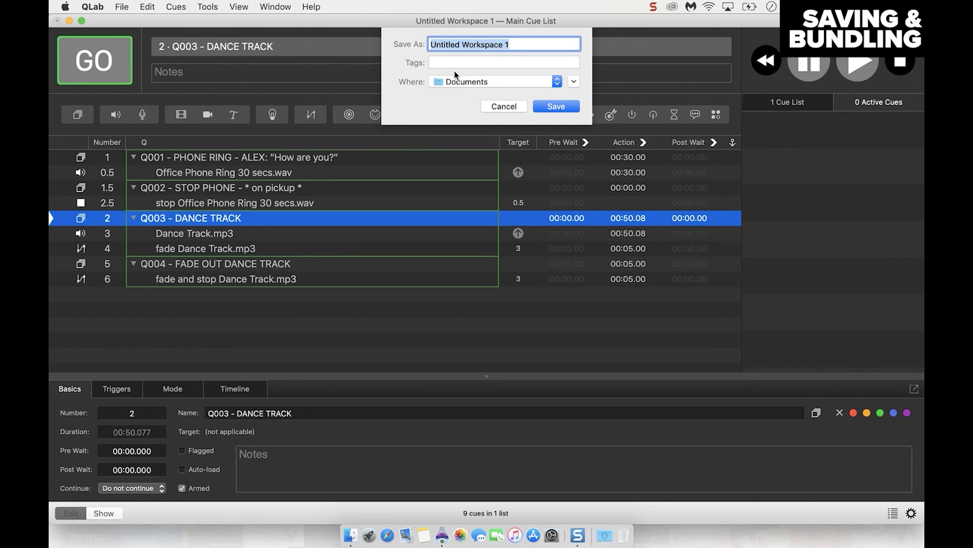
left_click(517, 106)
left_click(121, 7)
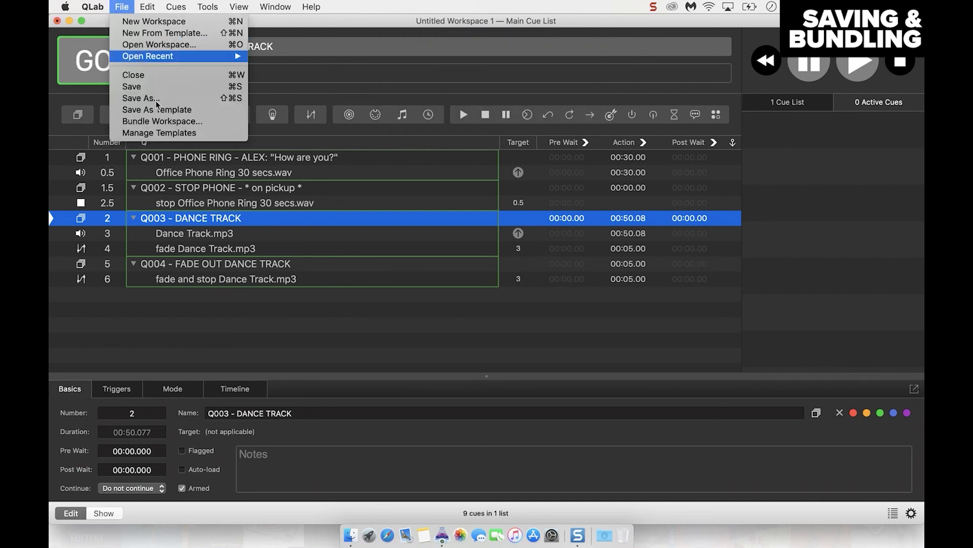
left_click(167, 122)
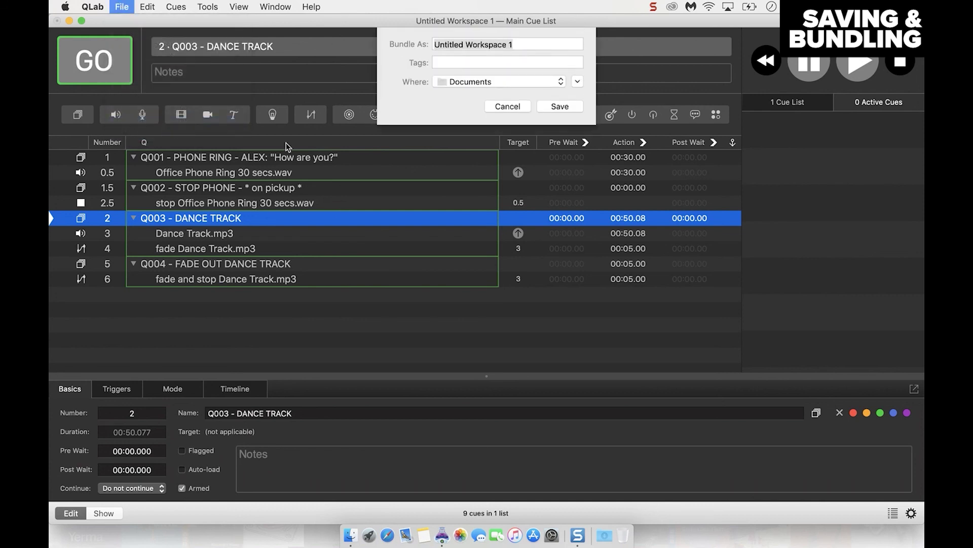
left_click(493, 84)
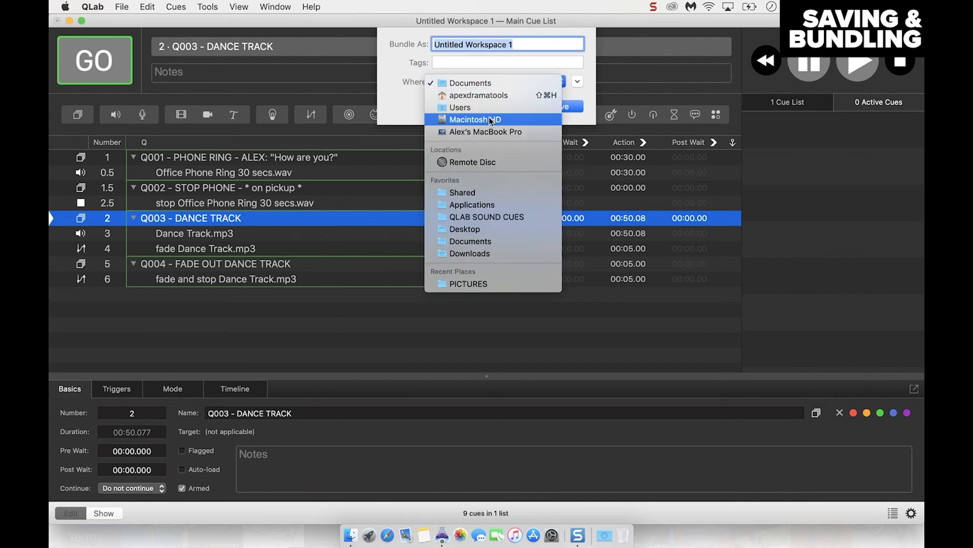
left_click(490, 217)
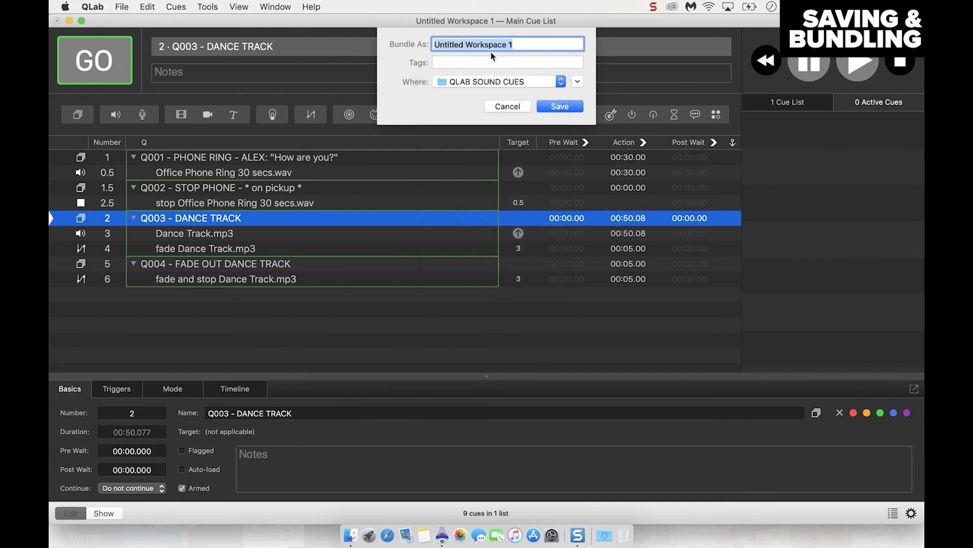
type("SESSION 1")
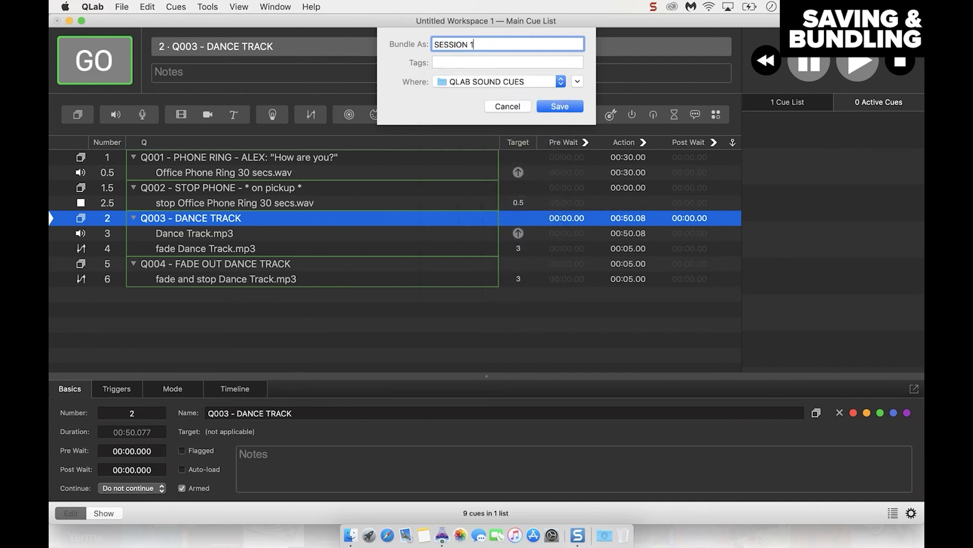
left_click(561, 107)
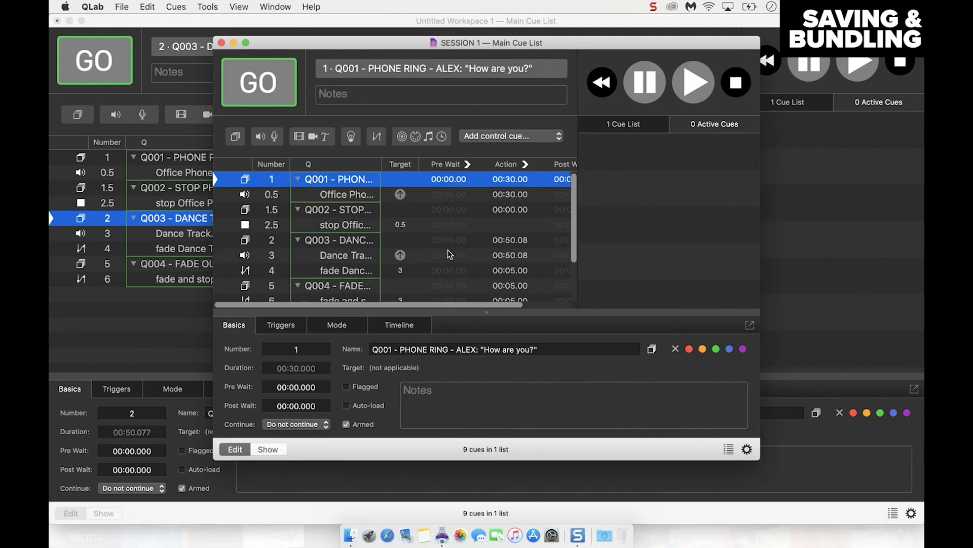
- Close the bundled SESSION 1 workspace and bring up a Finder window
left_click(222, 43)
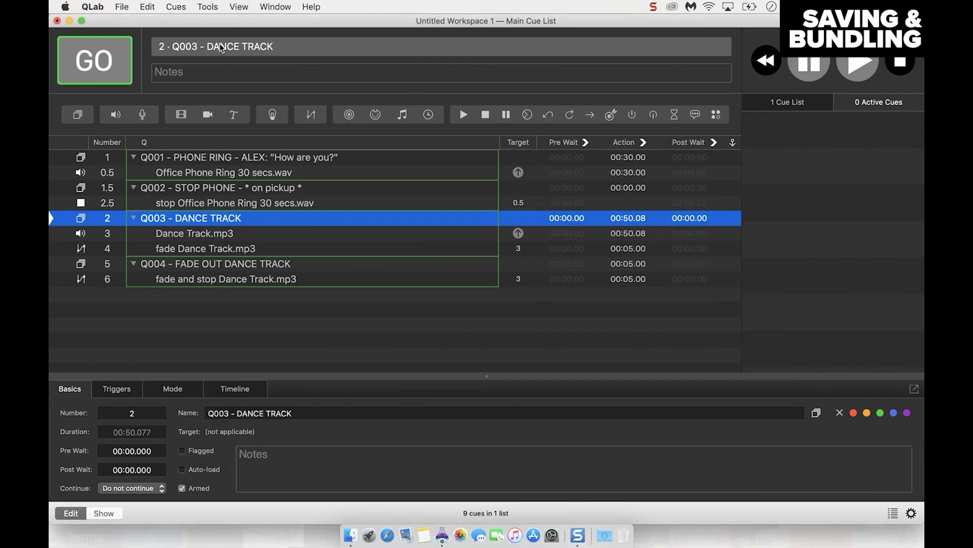
left_click(359, 542)
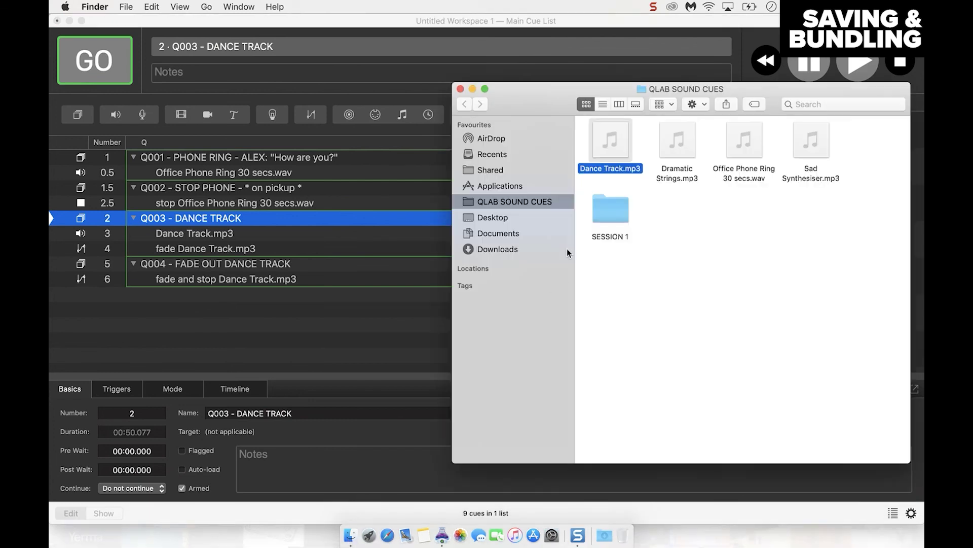
left_click_drag(541, 101, 379, 101)
left_click(632, 247)
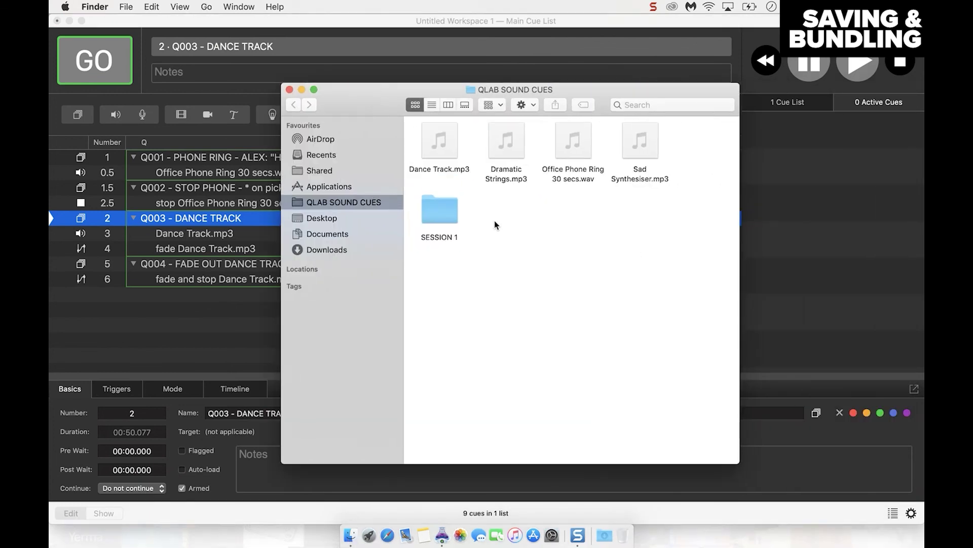
- Check SESSION 1's audio folder for Dance Track.mp3 and Office Phone Ring 30 secs.wav, then return
double_click(449, 219)
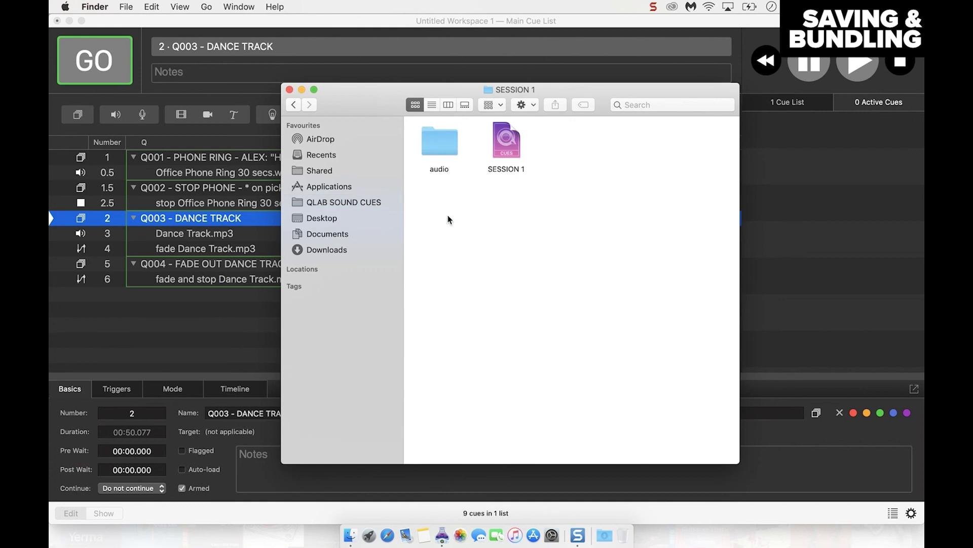
left_click(507, 142)
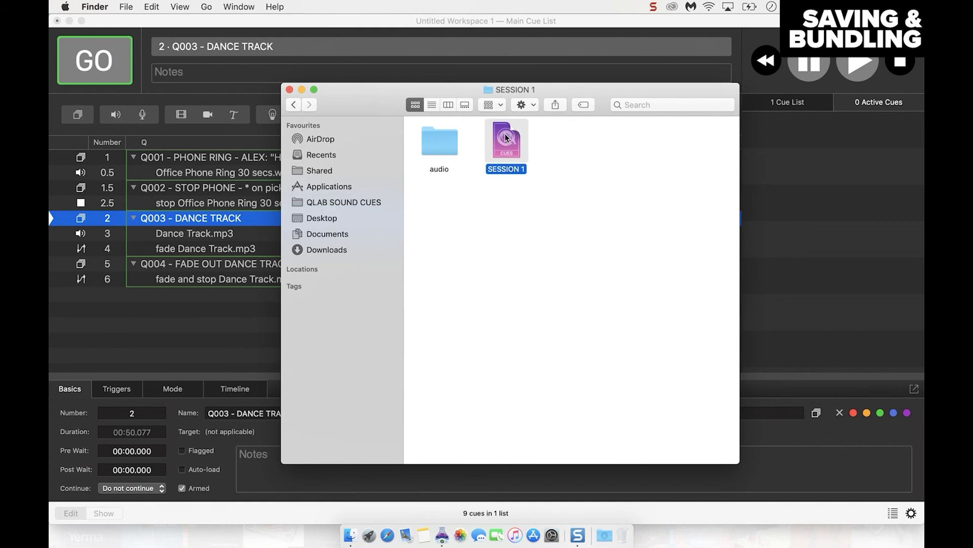
double_click(448, 147)
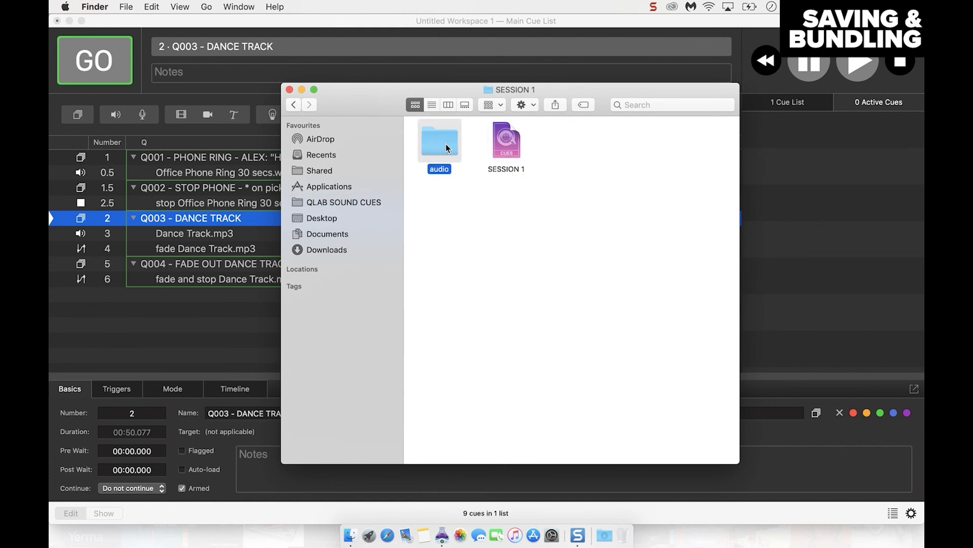
left_click(436, 161)
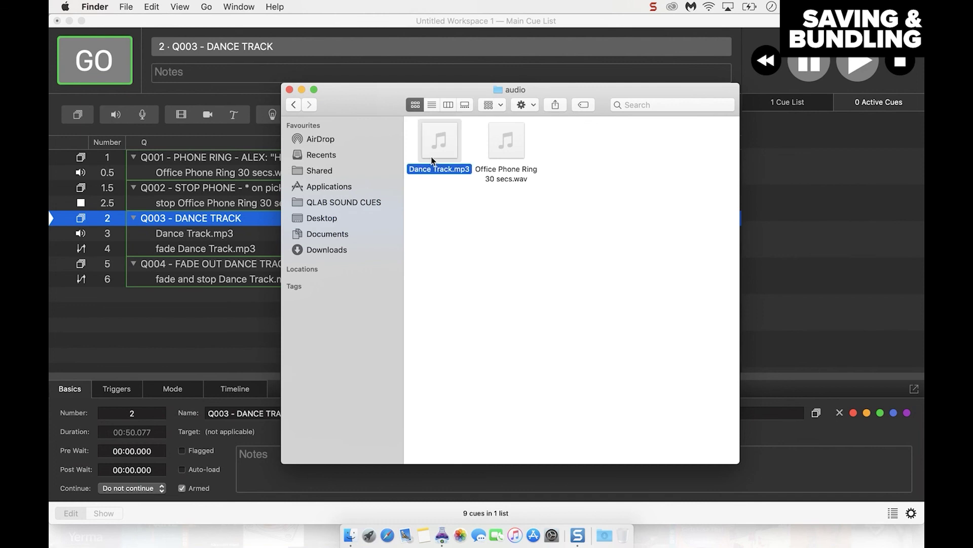
left_click(492, 158)
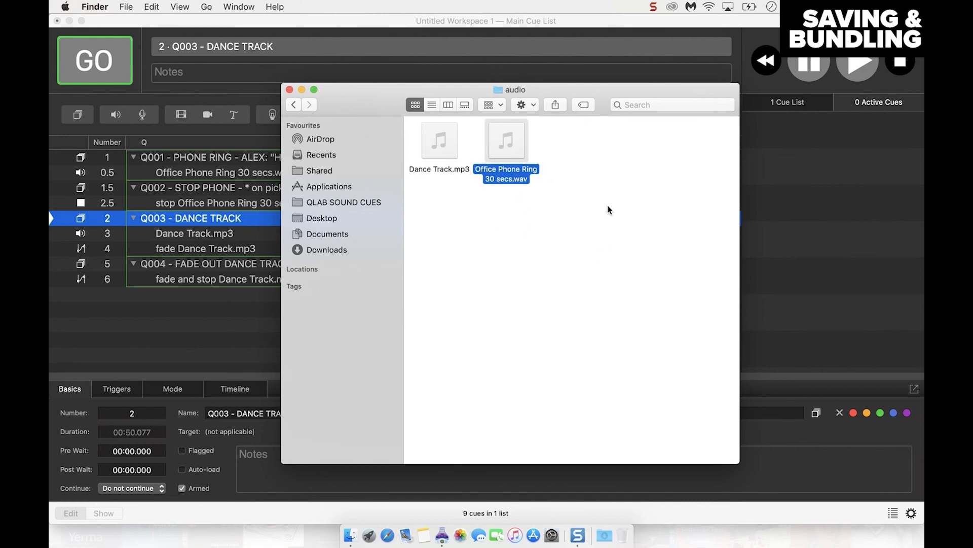
left_click(495, 238)
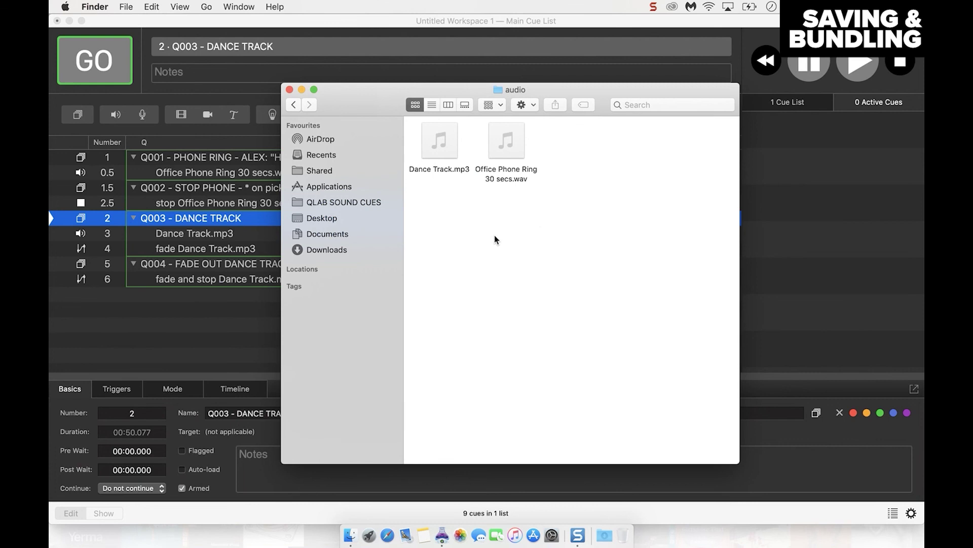
left_click(294, 104)
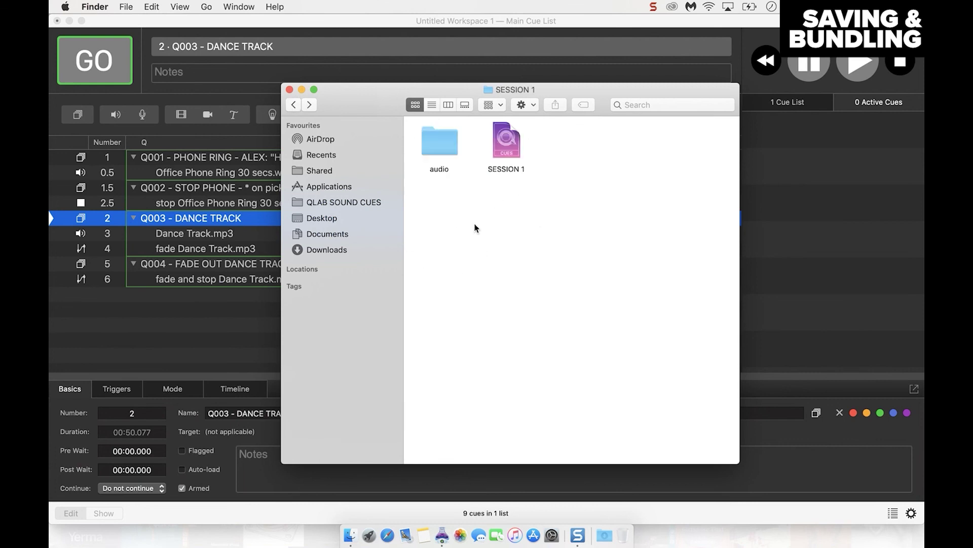
- Hide Finder with Cmd+H so QLab's original workspace is back in front
key("super+h")
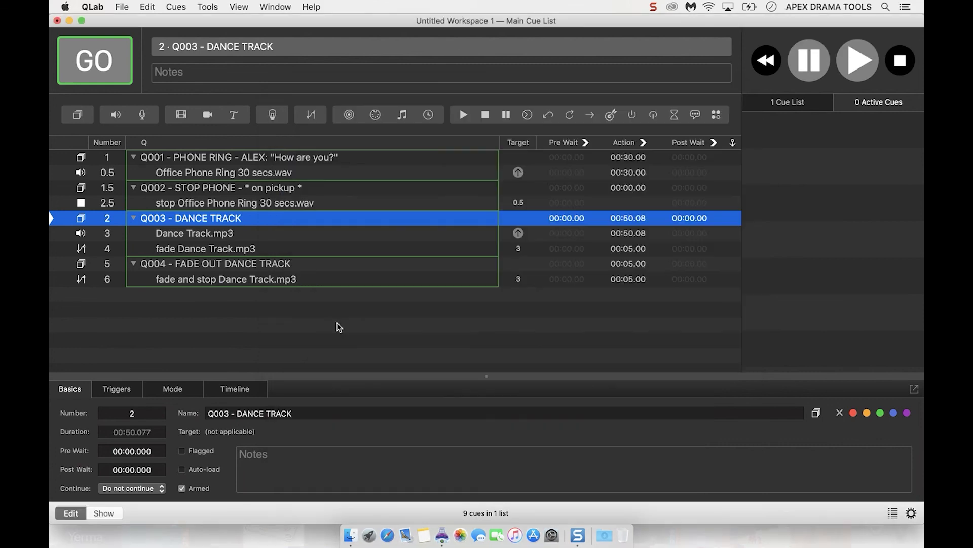